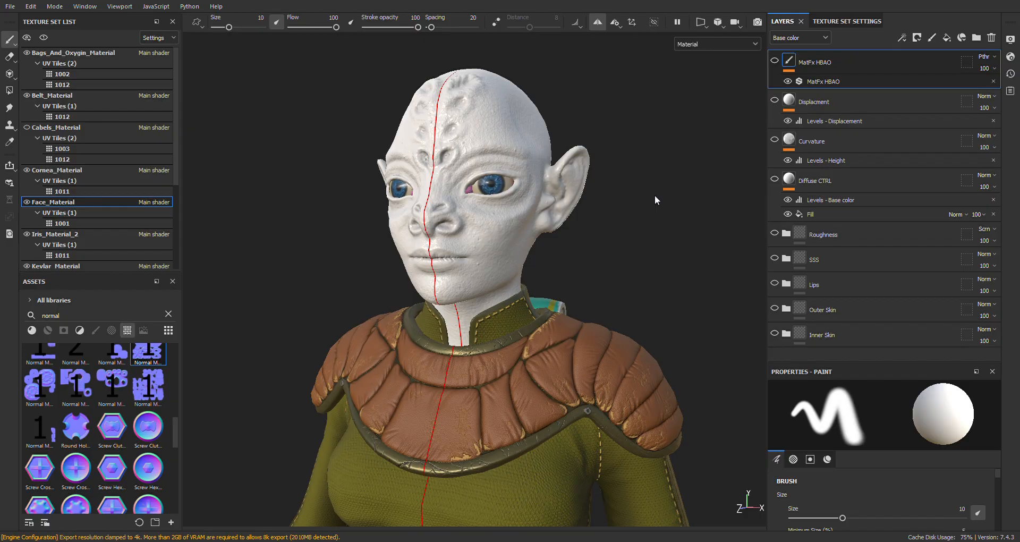
# Add a fill layer on top of the Face_Material layer stack with only the color channel enabled.
pyautogui.click(837, 20)
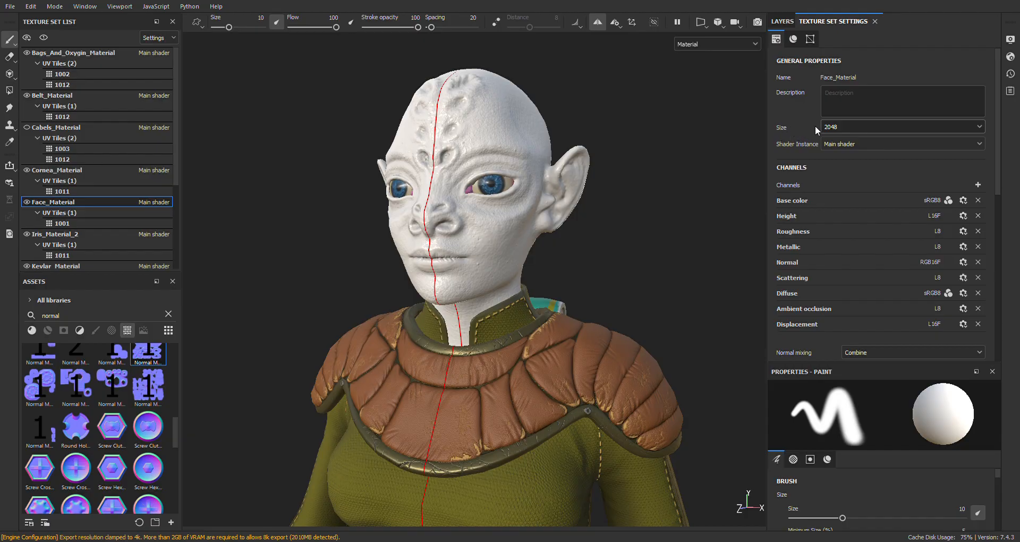
pyautogui.click(780, 23)
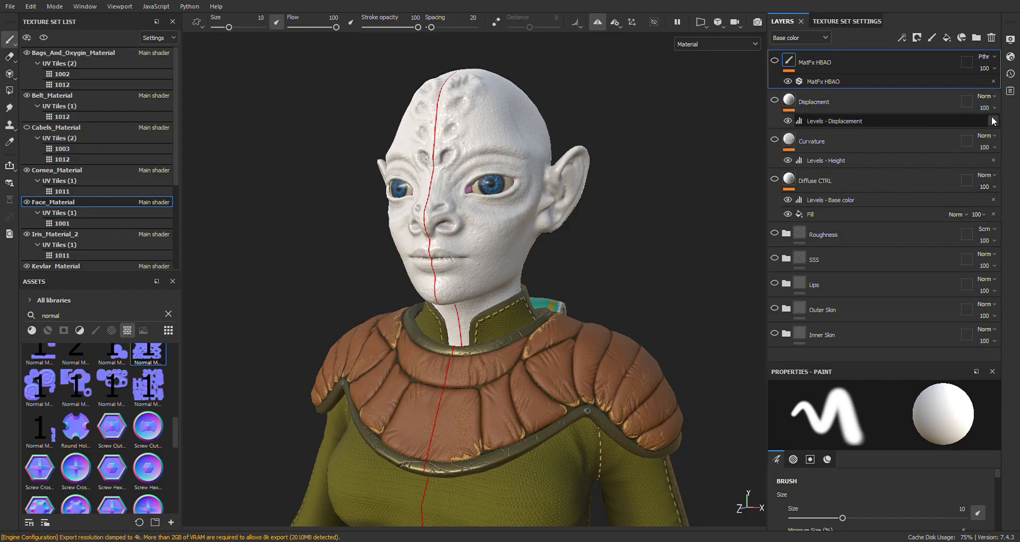
pyautogui.click(948, 41)
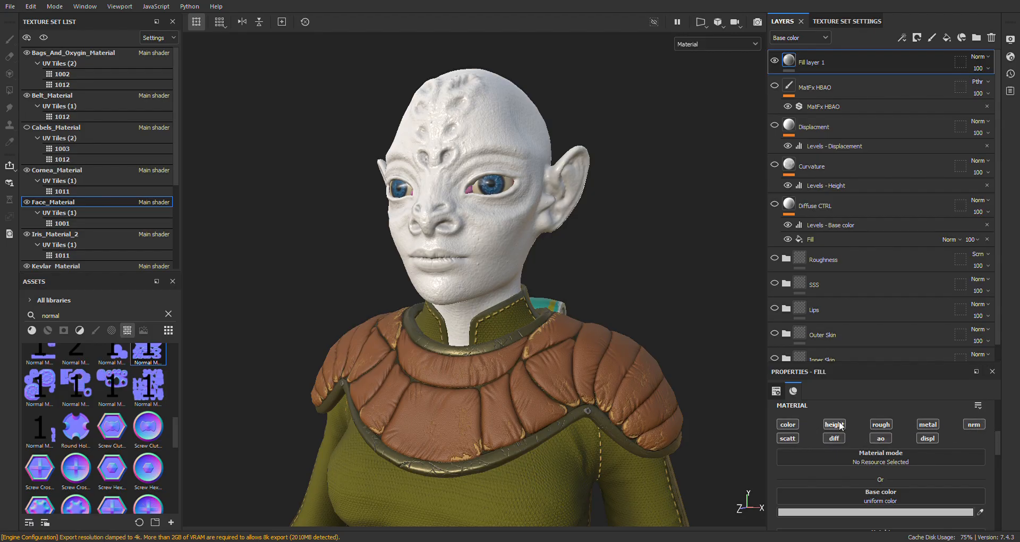
pyautogui.scroll(1, 802, 441)
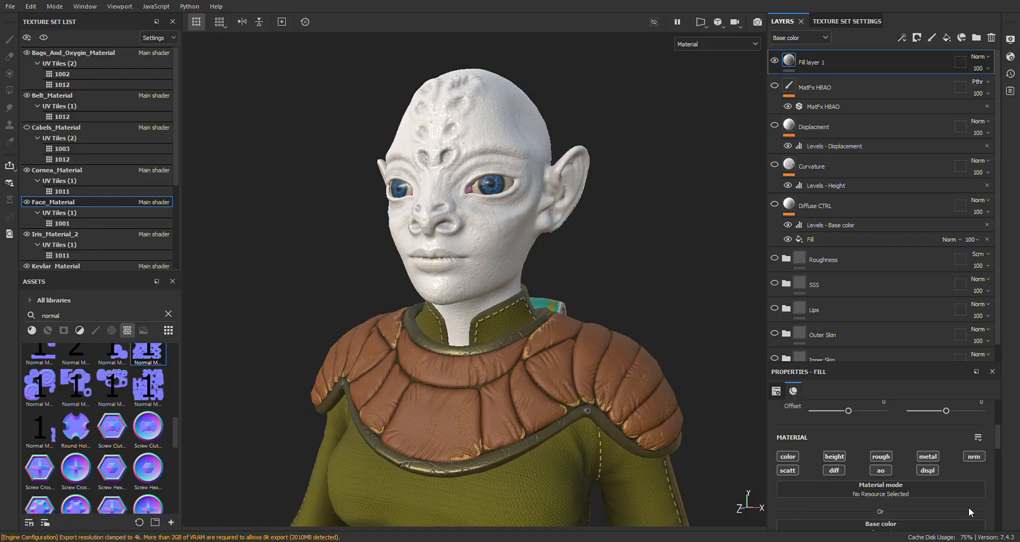
pyautogui.click(788, 457)
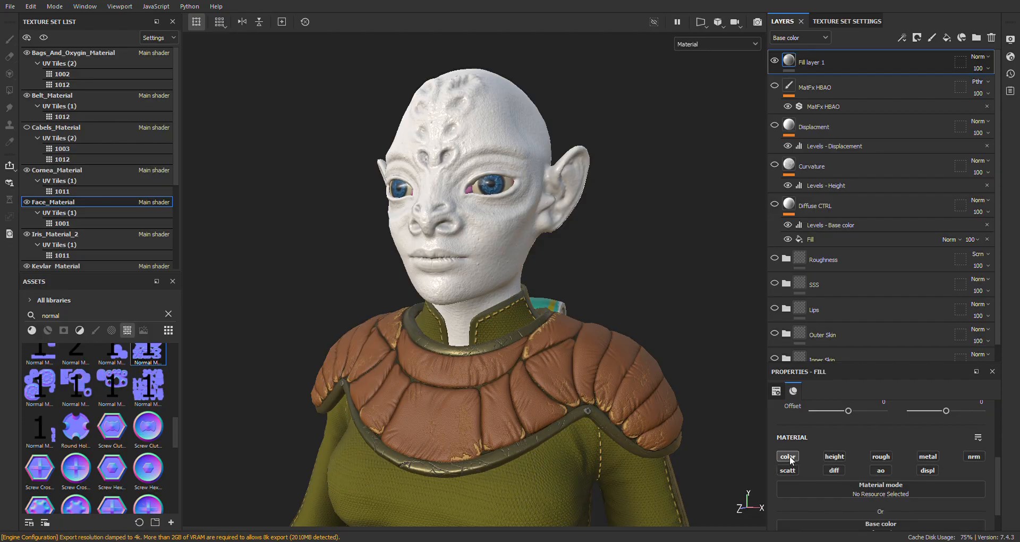
# Give the new fill layer a salmon skin tone as base color and rename the layer Base.
pyautogui.scroll(-1, 847, 477)
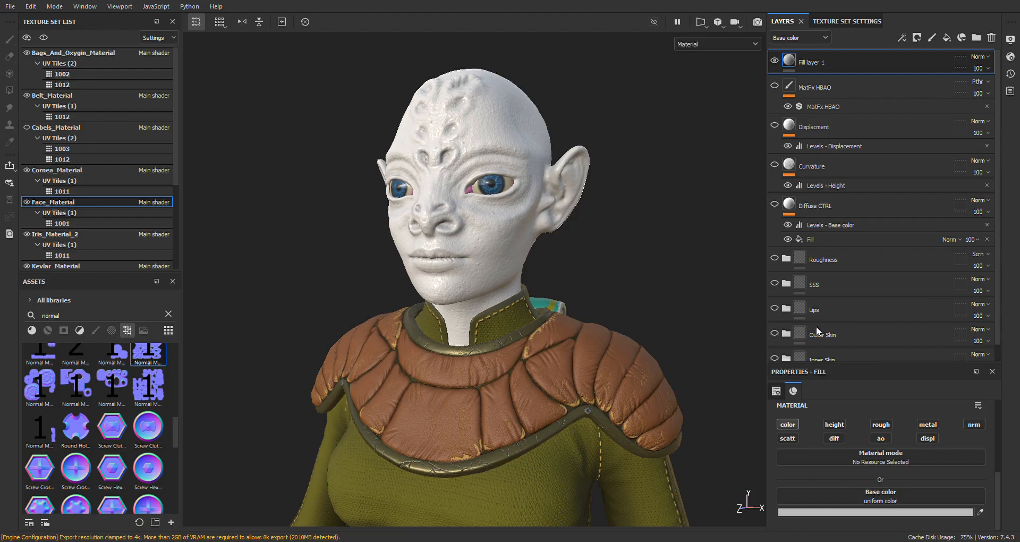
pyautogui.hotkey('ctrl', 'y')
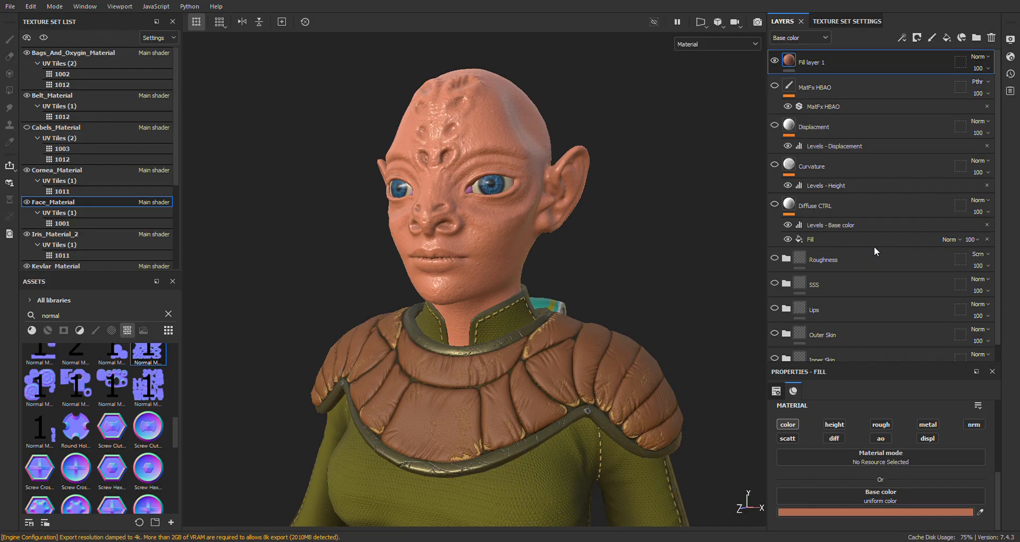
pyautogui.doubleClick(815, 64)
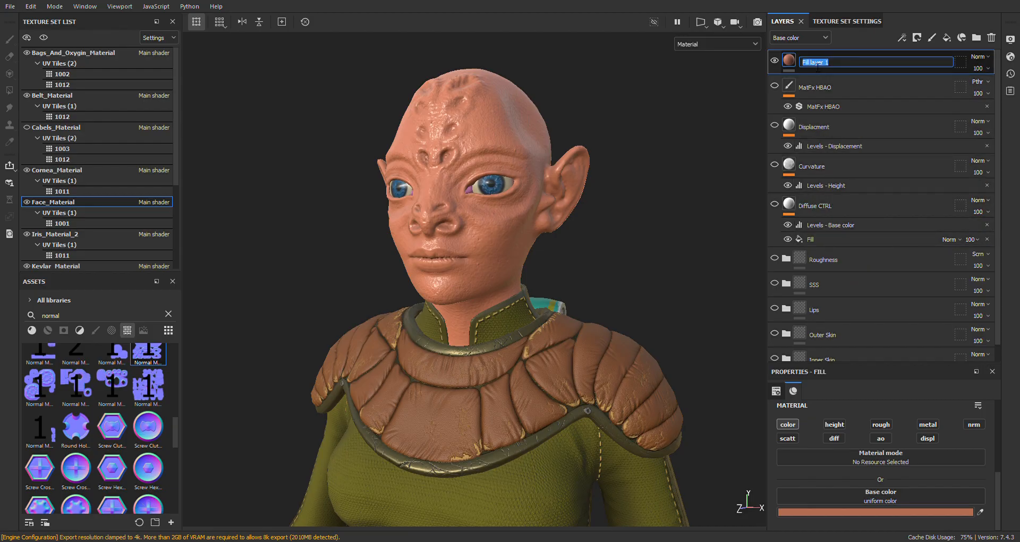
pyautogui.write('Base')
pyautogui.press('Return')
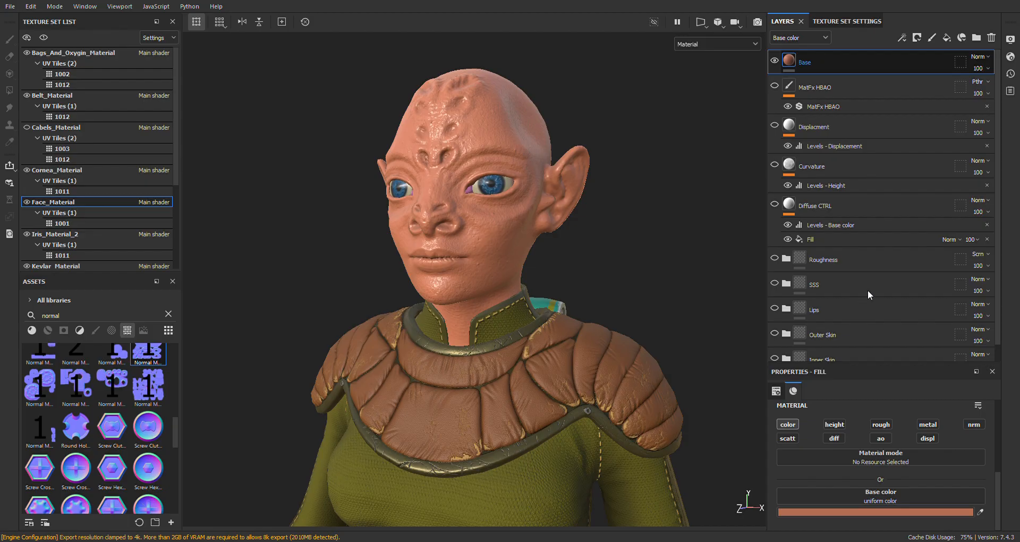
# Duplicate the Base layer, change the copy's color to a darker brown and give it a black mask.
pyautogui.hotkey('ctrl', 'd')
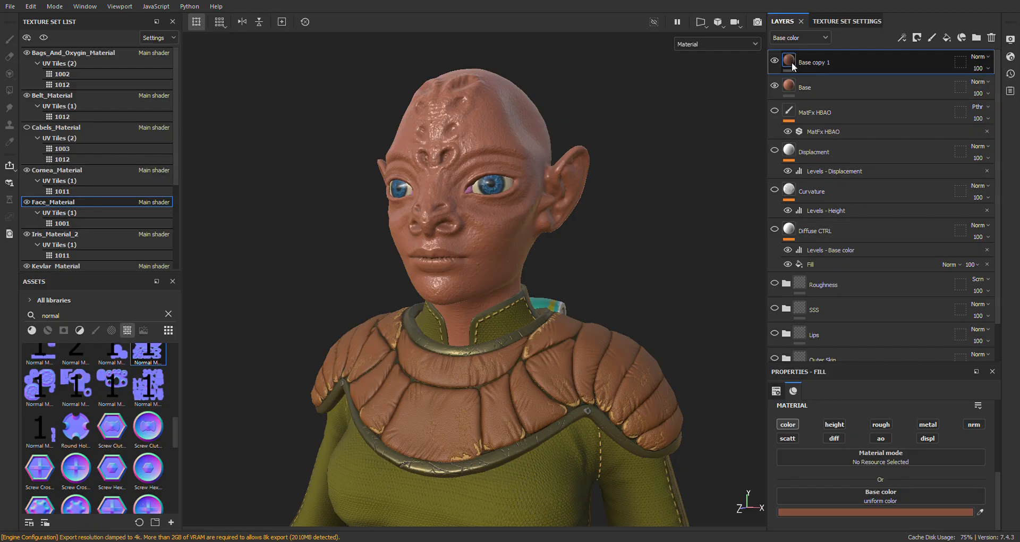
pyautogui.click(843, 81)
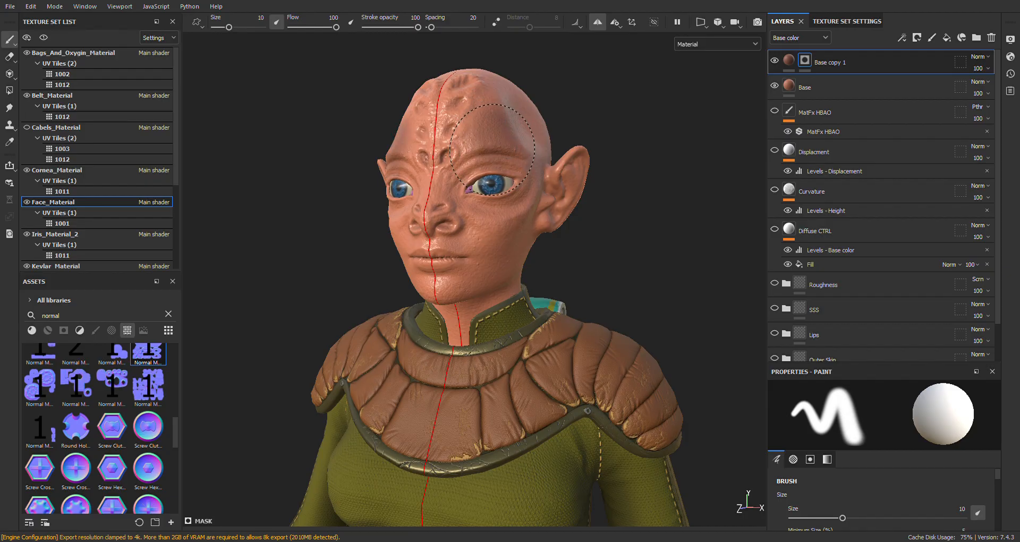
pyautogui.moveTo(496, 247)
pyautogui.mouseDown()
pyautogui.moveTo(419, 266)
pyautogui.moveTo(467, 93)
pyautogui.moveTo(526, 160)
pyautogui.mouseUp()
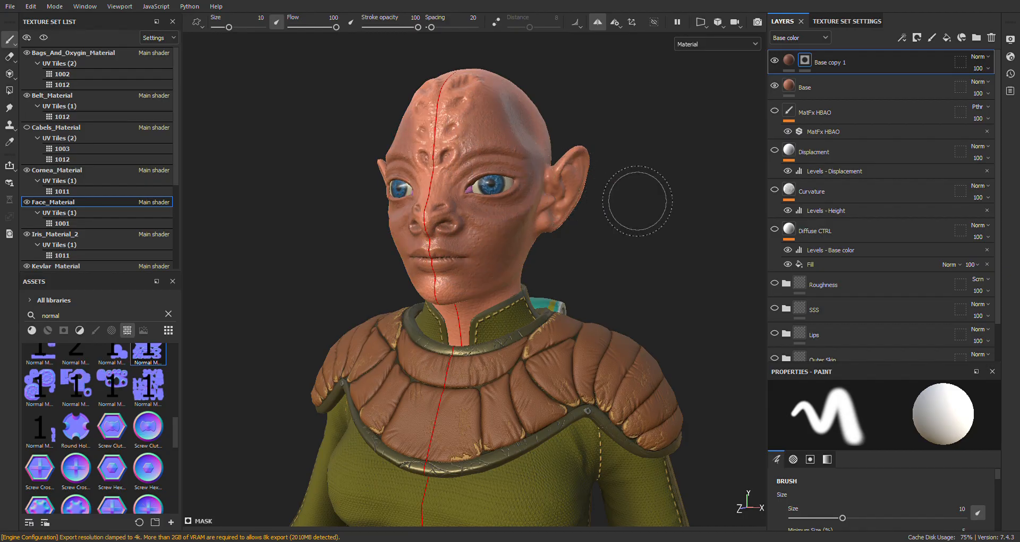
pyautogui.press('ctrl')
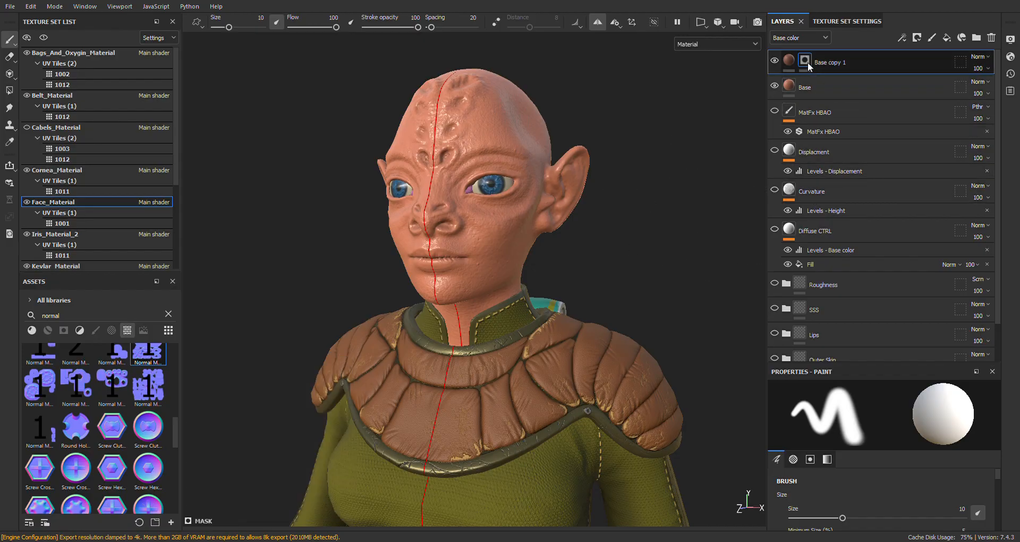
# Add a Curvature generator to the mask of the darker Base copy 1 layer.
pyautogui.click(871, 407)
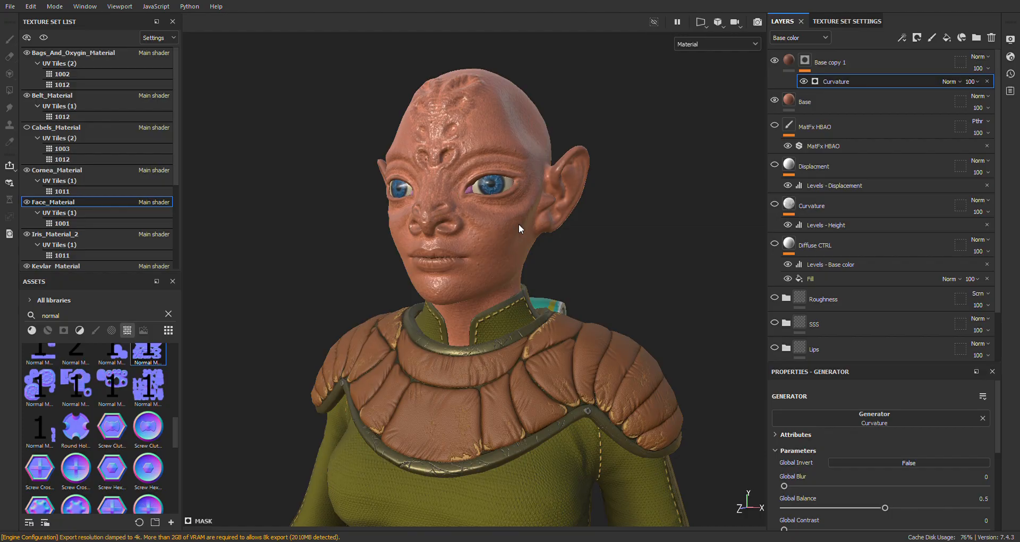
pyautogui.keyDown('alt'); pyautogui.moveTo(633, 156); pyautogui.dragTo(650, 228, button='right'); pyautogui.keyUp('alt')
pyautogui.keyDown('alt'); pyautogui.moveTo(649, 233); pyautogui.dragTo(649, 309, button='middle'); pyautogui.keyUp('alt')
pyautogui.moveTo(649, 309)
pyautogui.keyDown('alt'); pyautogui.mouseDown()
pyautogui.moveTo(640, 319)
pyautogui.moveTo(663, 310)
pyautogui.moveTo(644, 305)
pyautogui.mouseUp(); pyautogui.keyUp('alt')
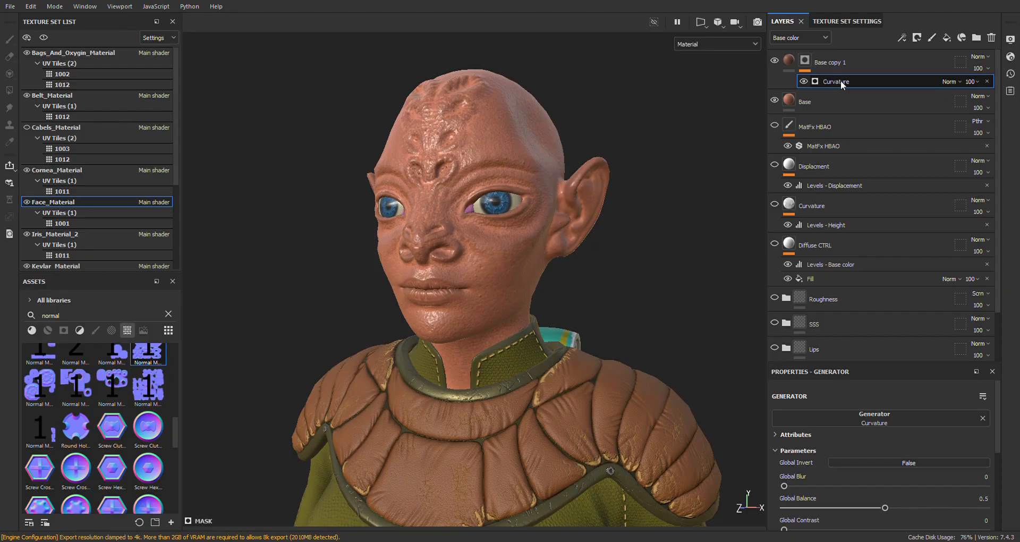
# Add a Levels effect above the Curvature generator in the mask and invert it.
pyautogui.click(879, 249)
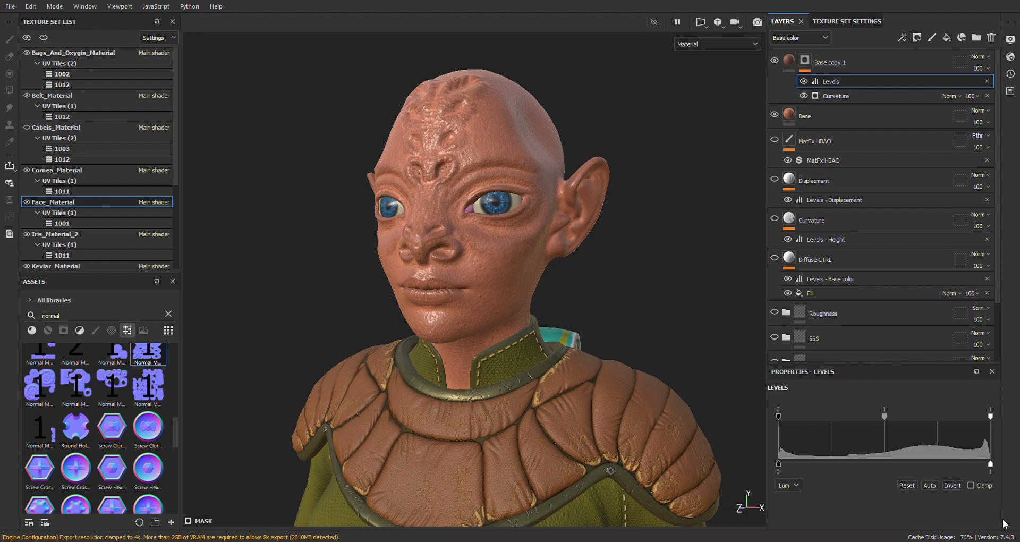
pyautogui.click(954, 485)
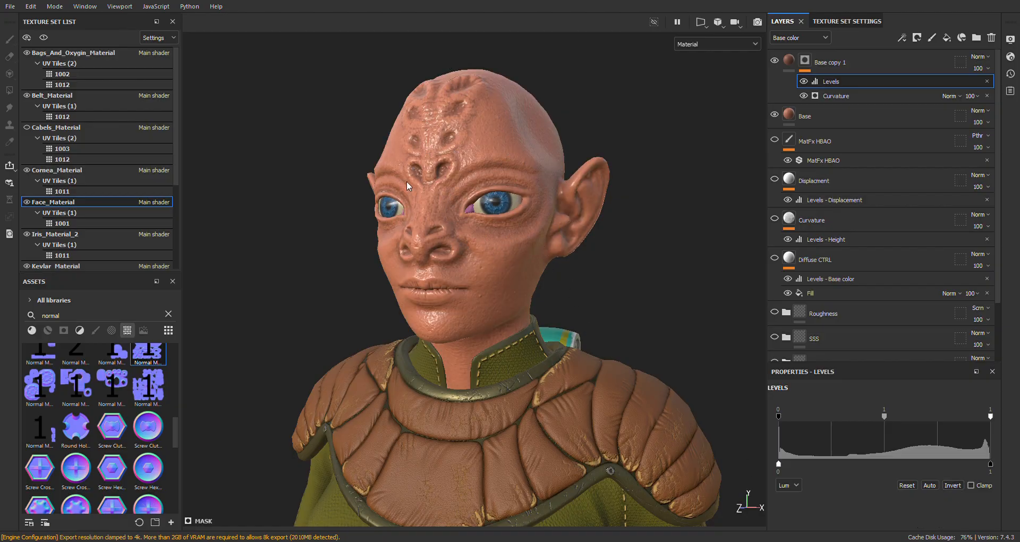
pyautogui.keyDown('alt'); pyautogui.moveTo(455, 287); pyautogui.dragTo(473, 282, button='middle'); pyautogui.keyUp('alt')
pyautogui.keyDown('alt'); pyautogui.moveTo(473, 281); pyautogui.dragTo(503, 354, button='right'); pyautogui.keyUp('alt')
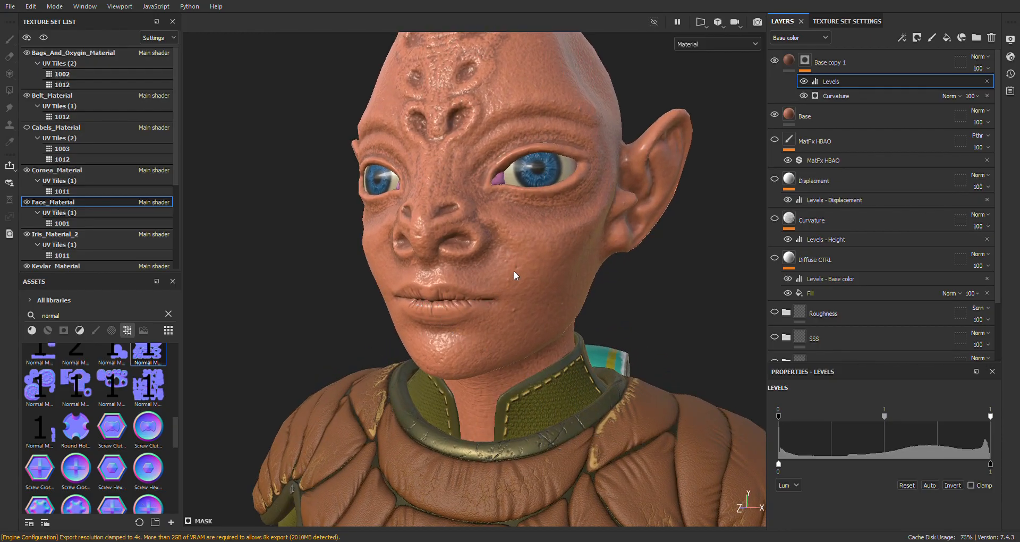
pyautogui.keyDown('alt'); pyautogui.moveTo(539, 255); pyautogui.dragTo(465, 134, button='right'); pyautogui.keyUp('alt')
pyautogui.keyDown('alt'); pyautogui.moveTo(483, 125); pyautogui.dragTo(461, 297); pyautogui.keyUp('alt')
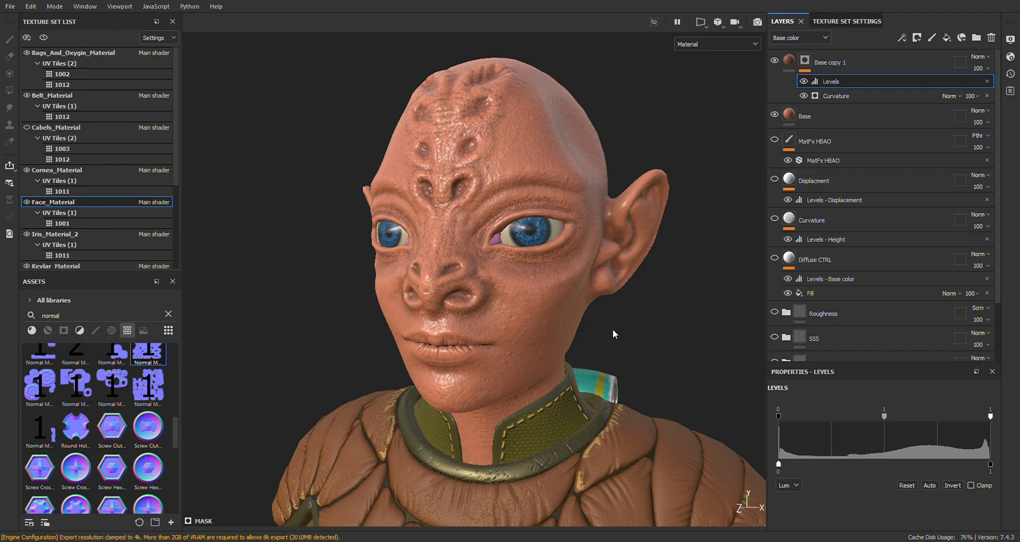
pyautogui.moveTo(612, 366)
pyautogui.keyDown('alt'); pyautogui.mouseDown(button='right')
pyautogui.moveTo(596, 345)
pyautogui.moveTo(616, 356)
pyautogui.mouseUp(button='right'); pyautogui.keyUp('alt')
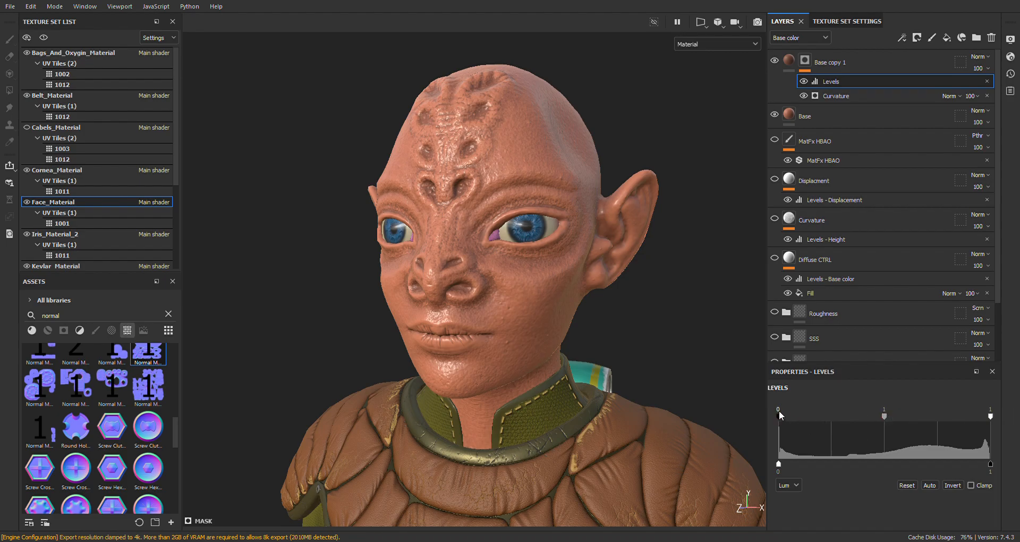
# Set the black input point of the mask's Levels to 0.256.
pyautogui.moveTo(780, 416); pyautogui.dragTo(932, 425)
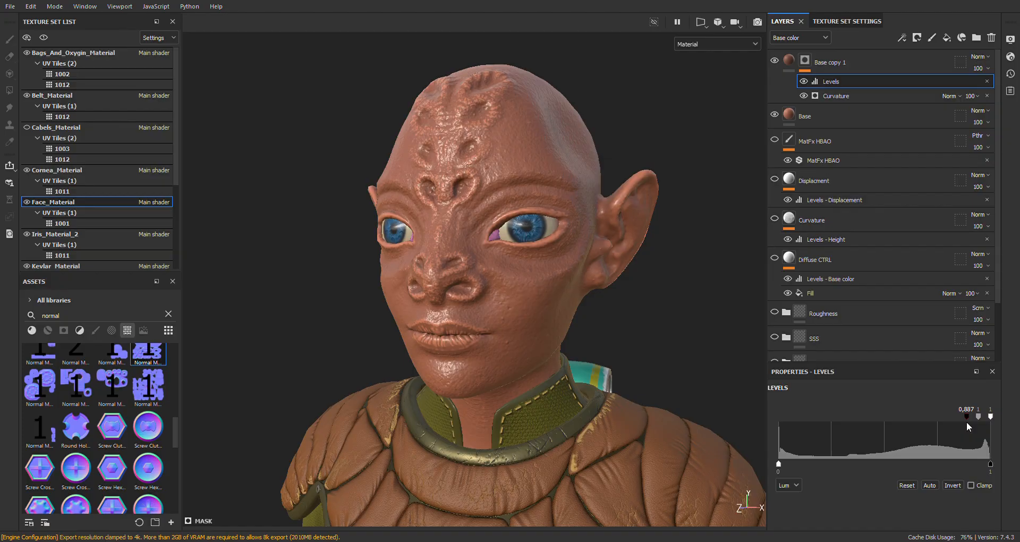
pyautogui.moveTo(934, 423); pyautogui.dragTo(902, 425)
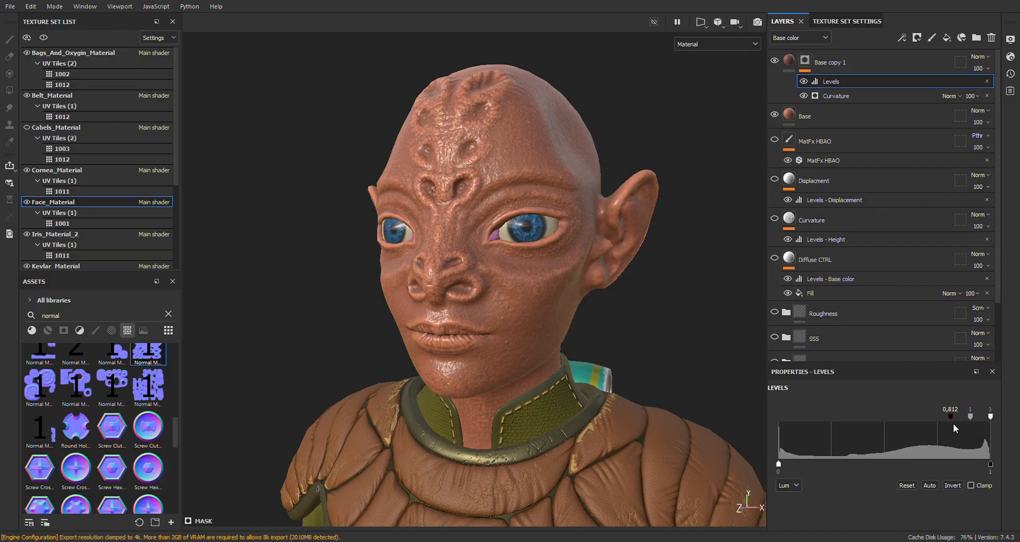
pyautogui.moveTo(967, 422); pyautogui.dragTo(871, 429)
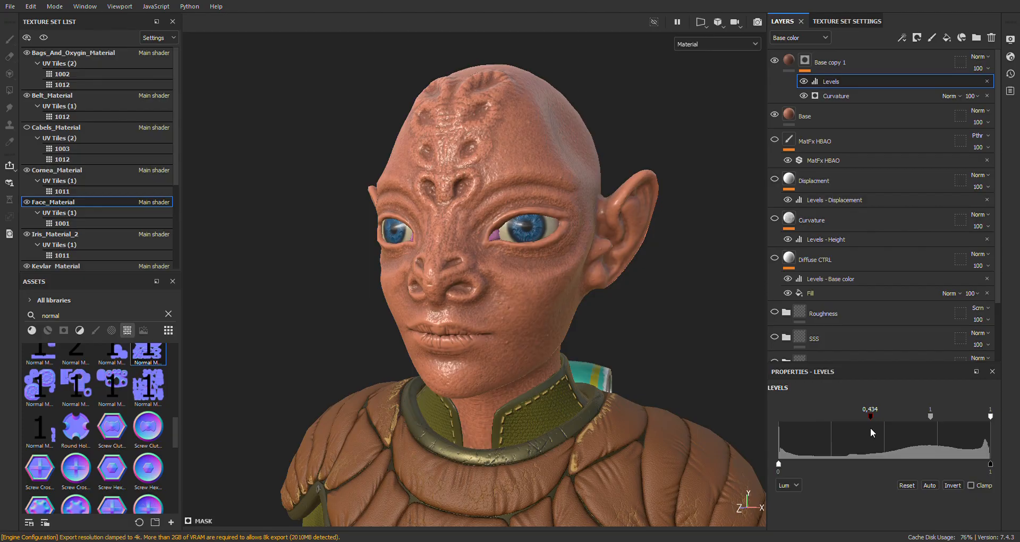
pyautogui.moveTo(665, 313)
pyautogui.keyDown('alt'); pyautogui.mouseDown()
pyautogui.moveTo(683, 340)
pyautogui.moveTo(671, 333)
pyautogui.moveTo(659, 355)
pyautogui.mouseUp(); pyautogui.keyUp('alt')
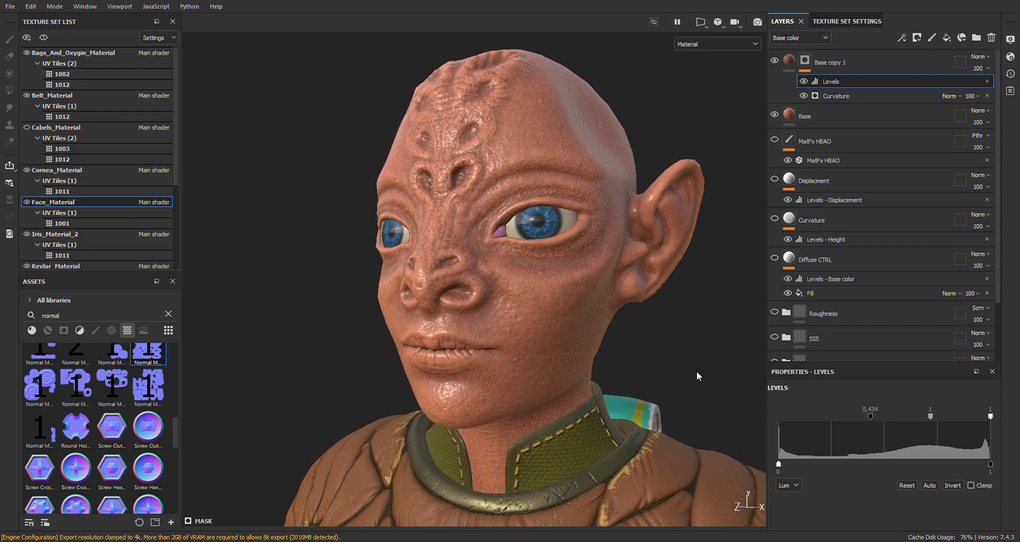
pyautogui.moveTo(868, 416); pyautogui.dragTo(833, 422)
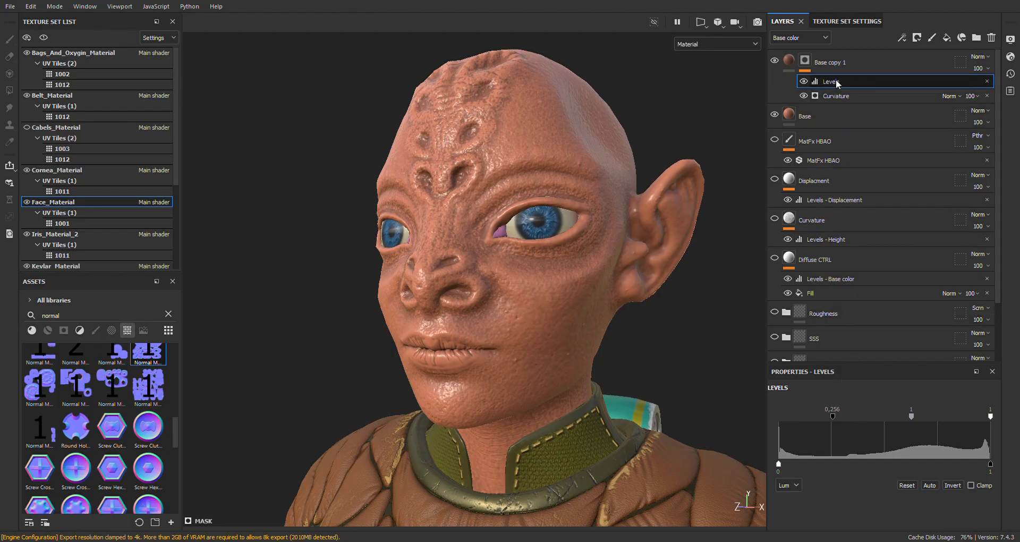
# Add a Blur filter above the Levels in the Base copy 1 mask, discarding the empty generator.
pyautogui.click(875, 213)
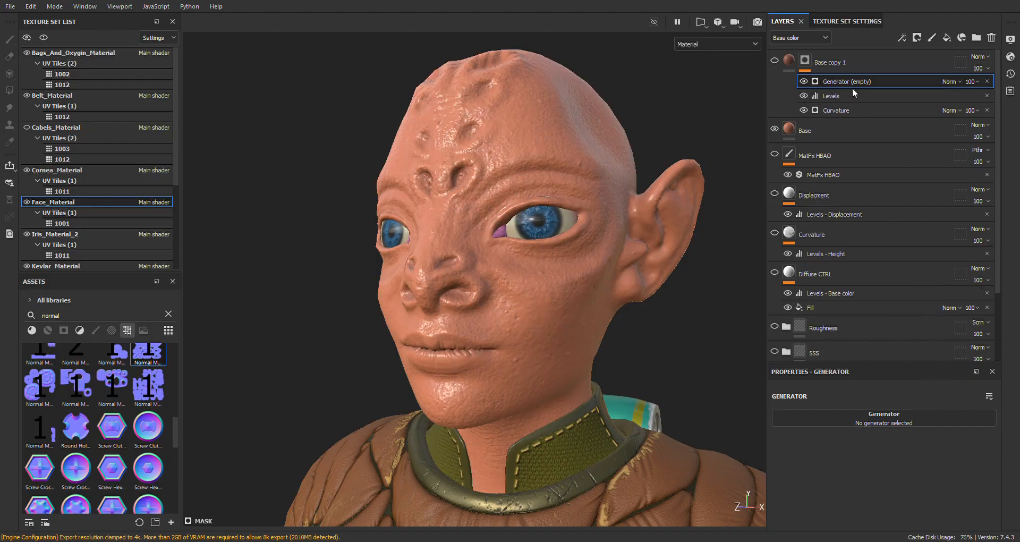
pyautogui.click(987, 81)
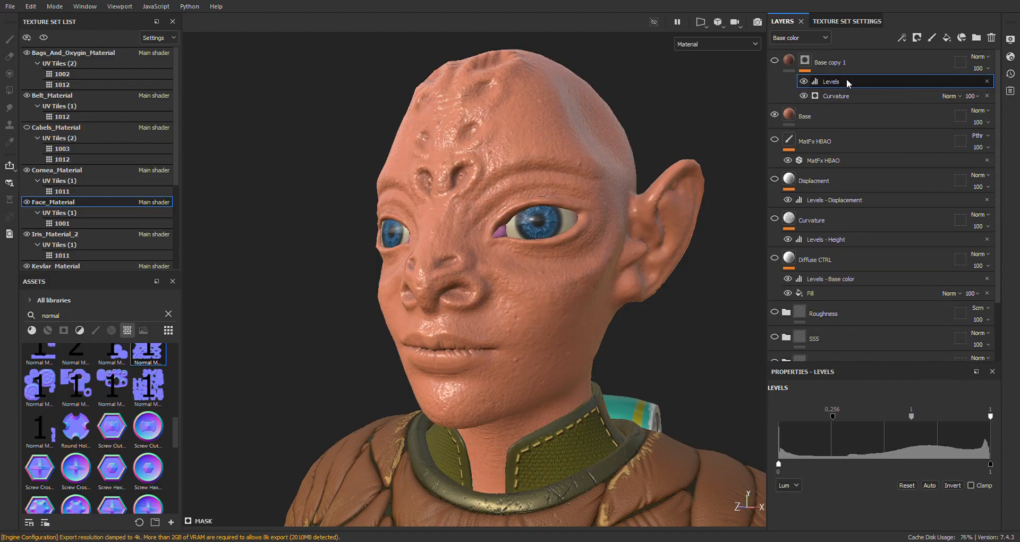
pyautogui.click(879, 275)
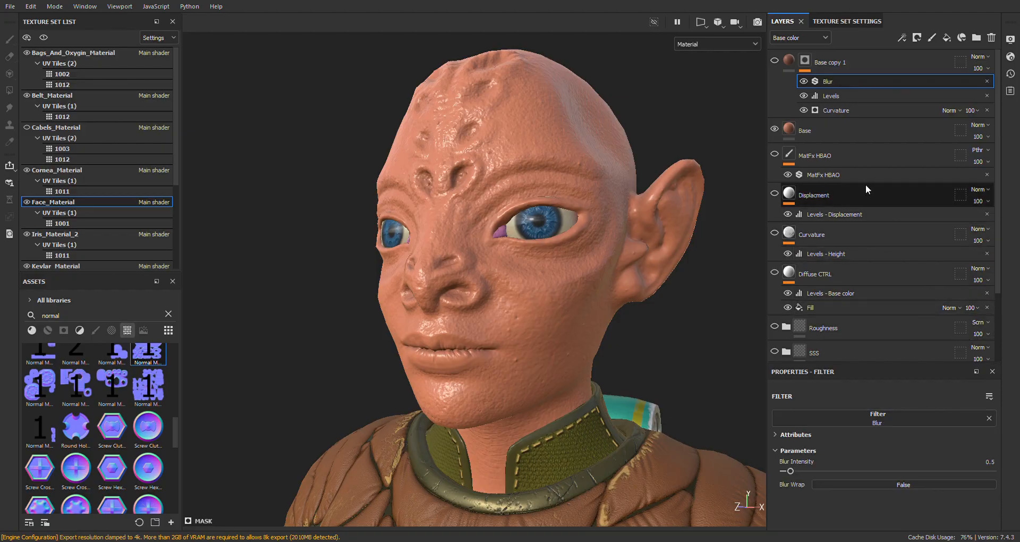
# Show the Base copy 1 layer again and set the black input point of its mask's Levels to 0.446.
pyautogui.click(844, 96)
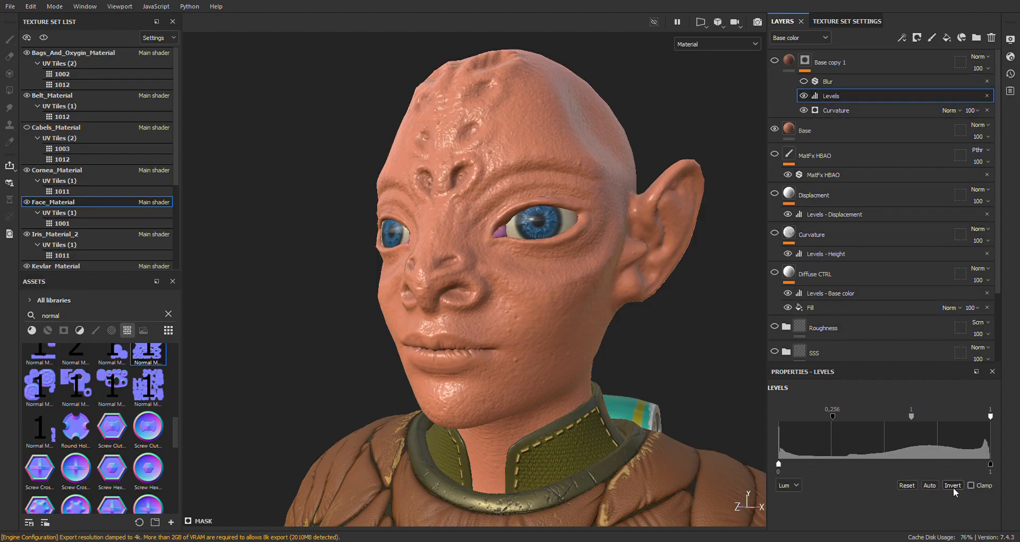
pyautogui.click(775, 60)
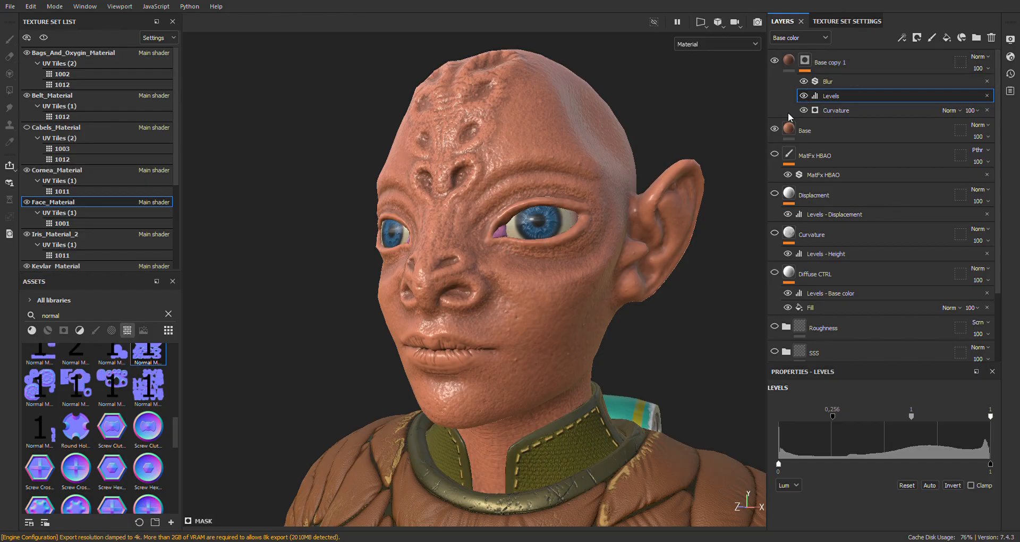
pyautogui.scroll(10, 520, 270)
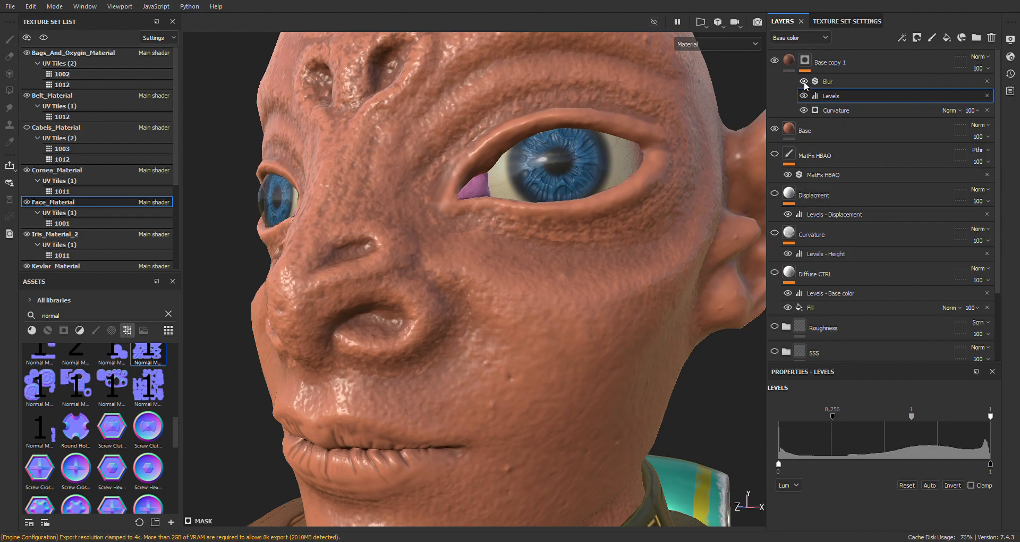
pyautogui.moveTo(834, 417); pyautogui.dragTo(873, 416)
pyautogui.scroll(-5, 547, 314)
pyautogui.keyDown('alt'); pyautogui.moveTo(692, 371); pyautogui.dragTo(720, 242); pyautogui.keyUp('alt')
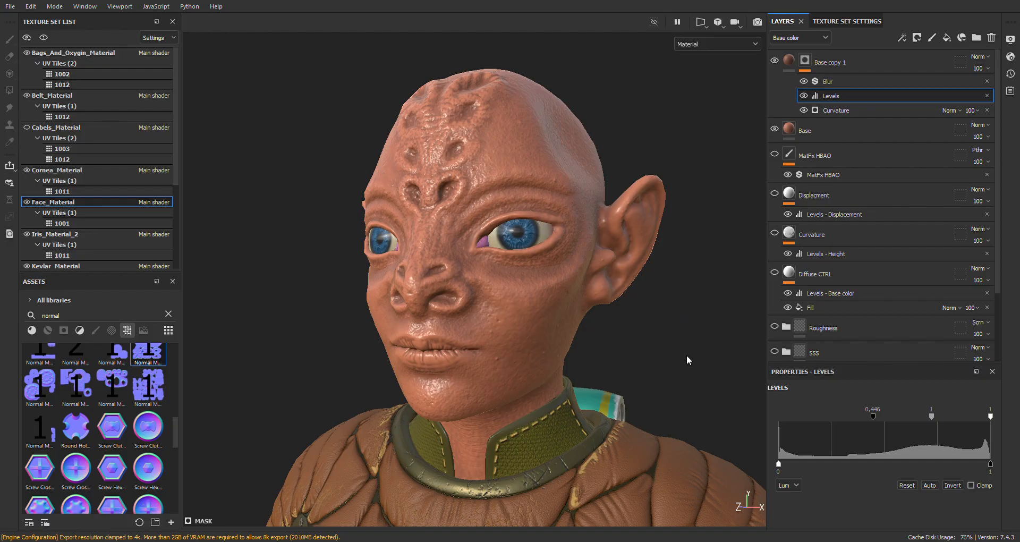
pyautogui.keyDown('alt'); pyautogui.moveTo(693, 351); pyautogui.dragTo(685, 342, button='middle'); pyautogui.keyUp('alt')
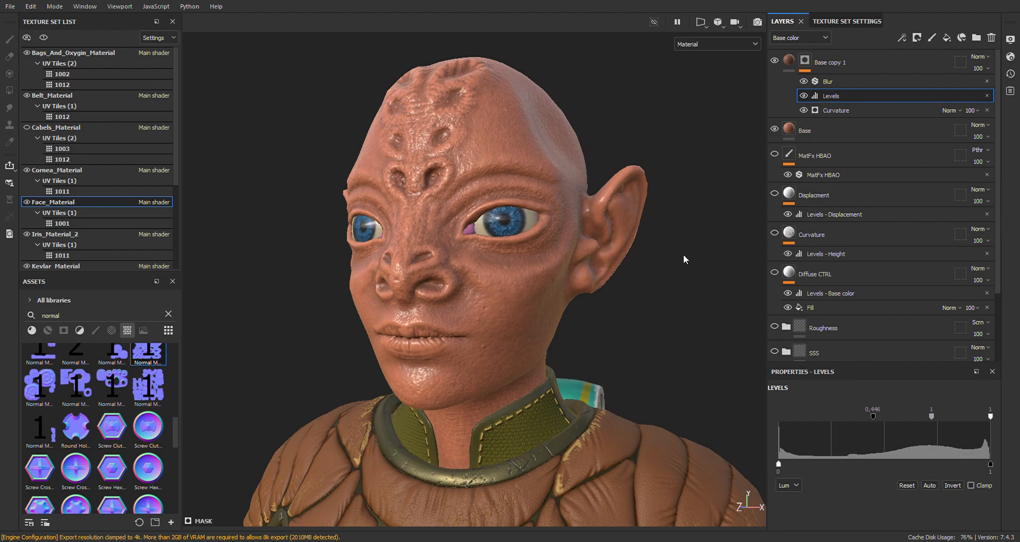
pyautogui.keyDown('alt'); pyautogui.moveTo(694, 308); pyautogui.dragTo(689, 313); pyautogui.keyUp('alt')
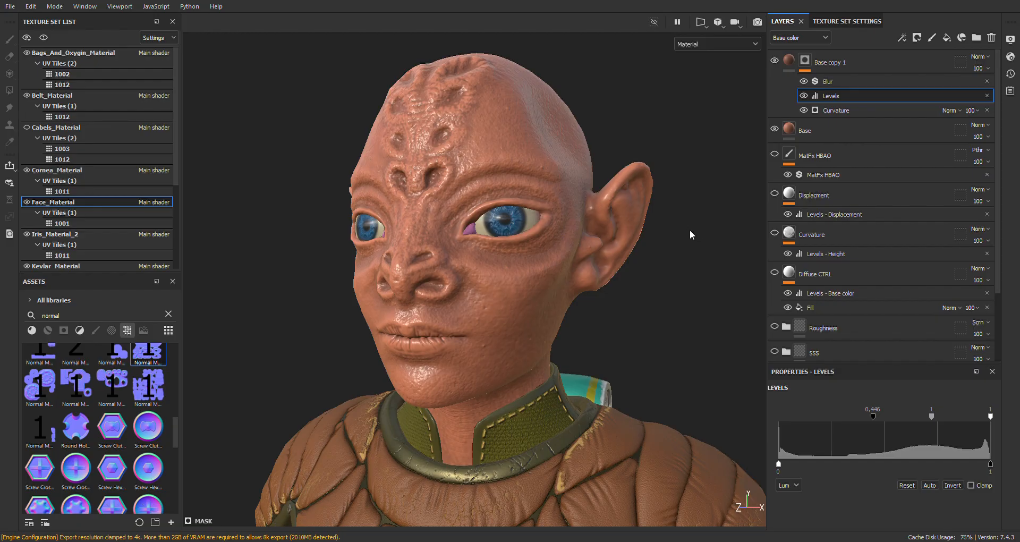
# Add a fill layer above Base copy 1 with only the color channel enabled and a dark blue base color.
pyautogui.click(843, 62)
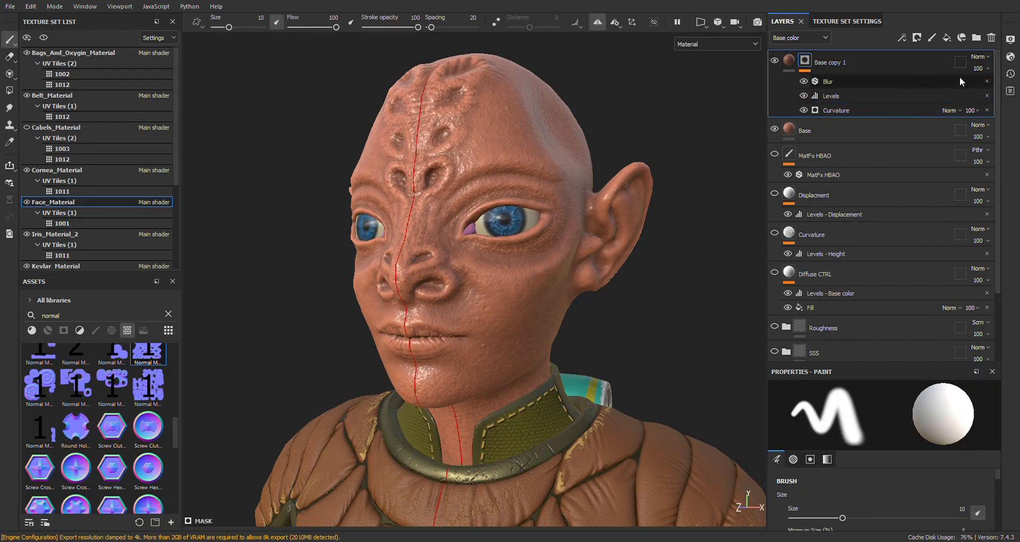
pyautogui.click(947, 38)
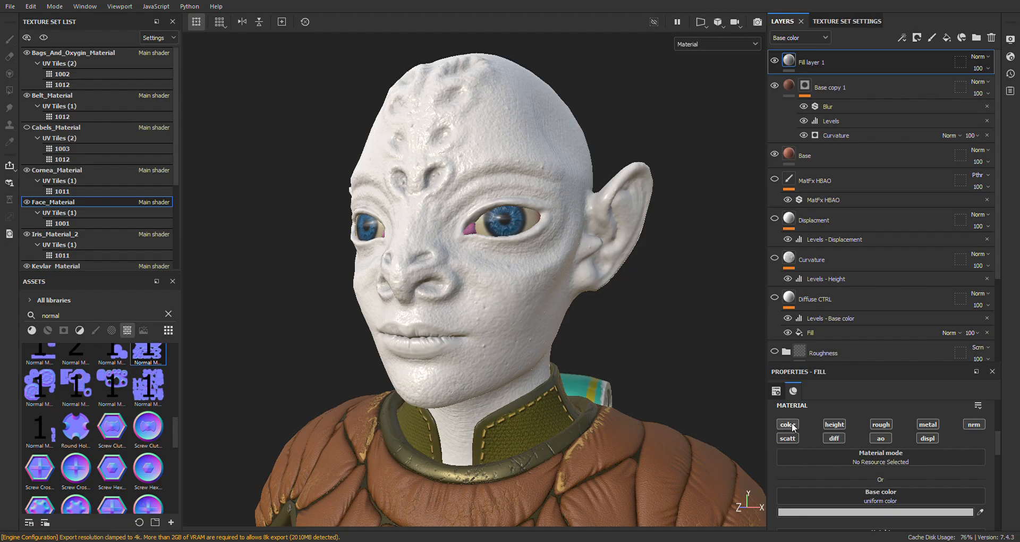
pyautogui.press('alt')
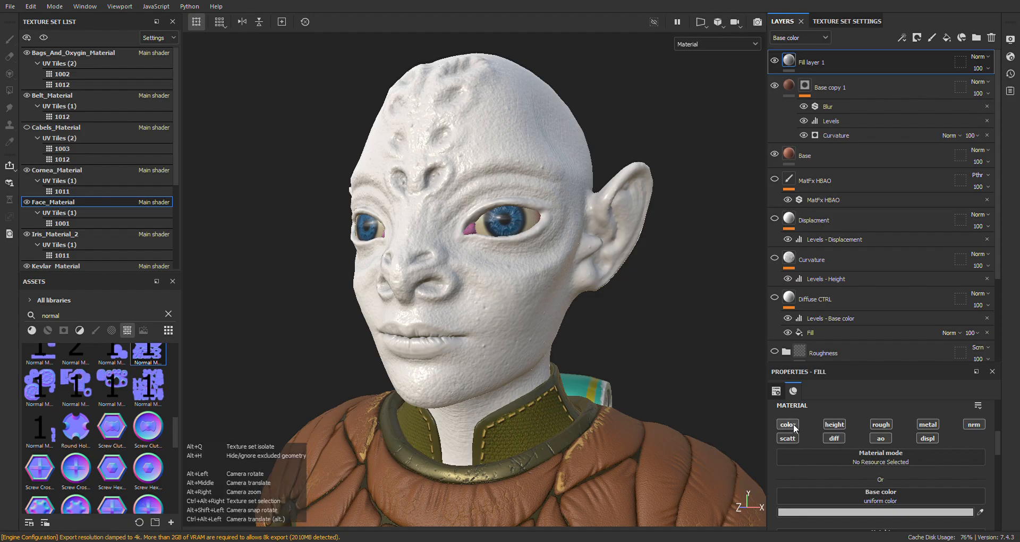
pyautogui.keyDown('alt'); pyautogui.click(793, 424); pyautogui.keyUp('alt')
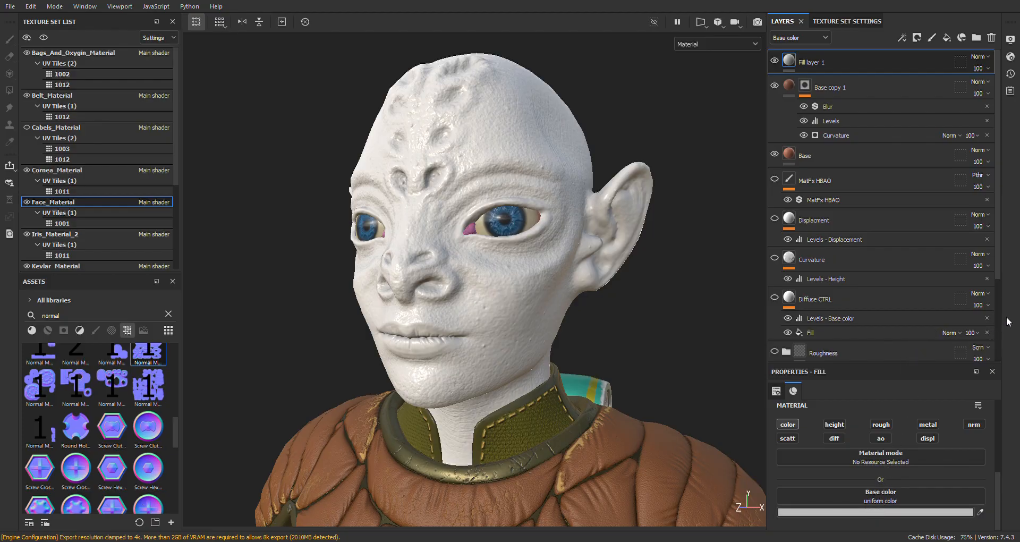
pyautogui.click(936, 331)
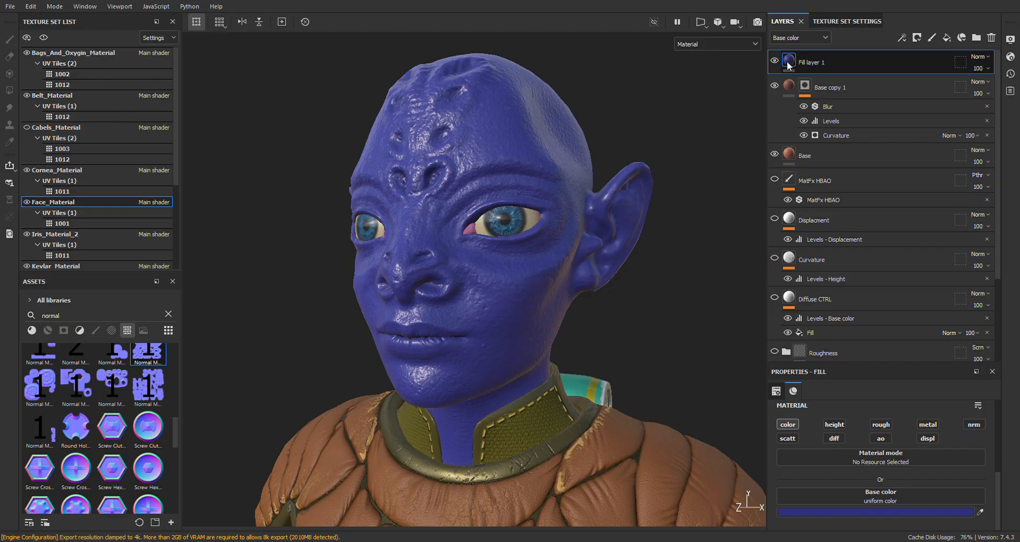
# Add a black mask to the blue fill layer and choose the Basic Soft brush for painting it.
pyautogui.click(833, 87)
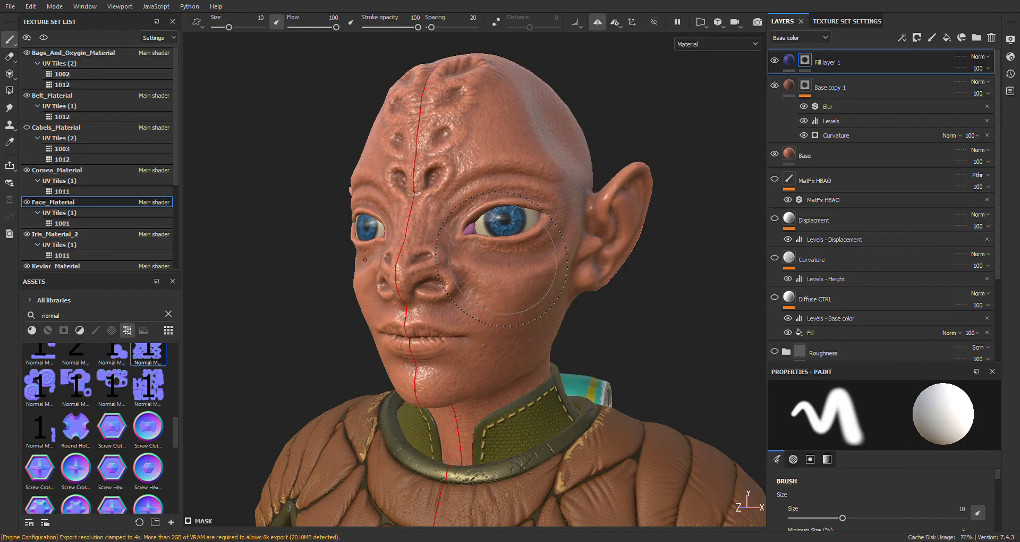
pyautogui.click(167, 315)
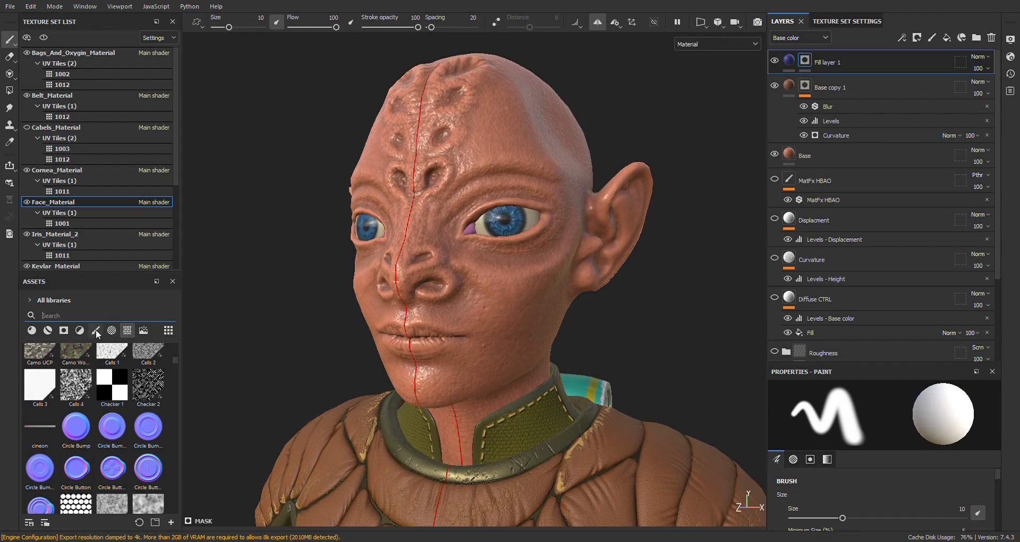
pyautogui.click(96, 330)
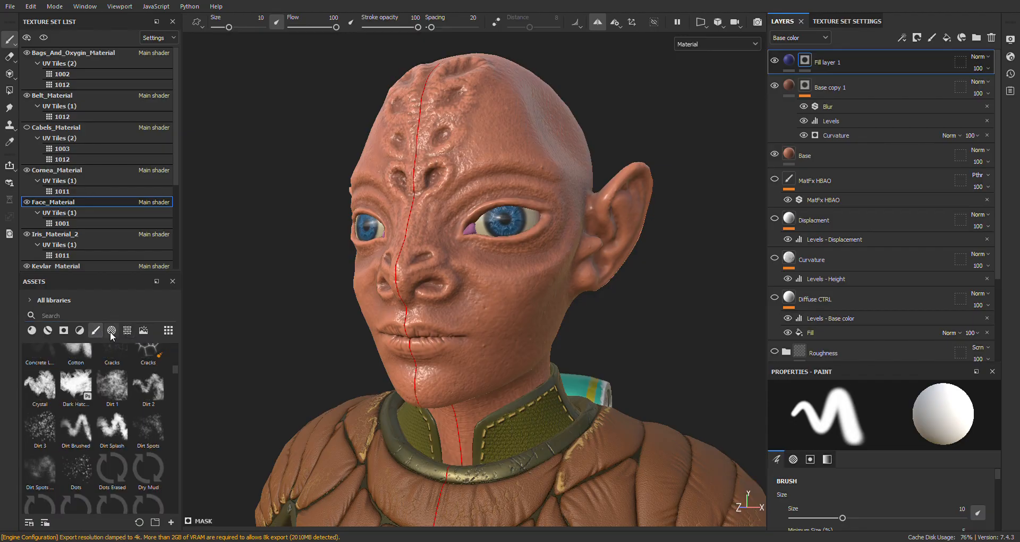
pyautogui.moveTo(174, 368); pyautogui.dragTo(173, 353)
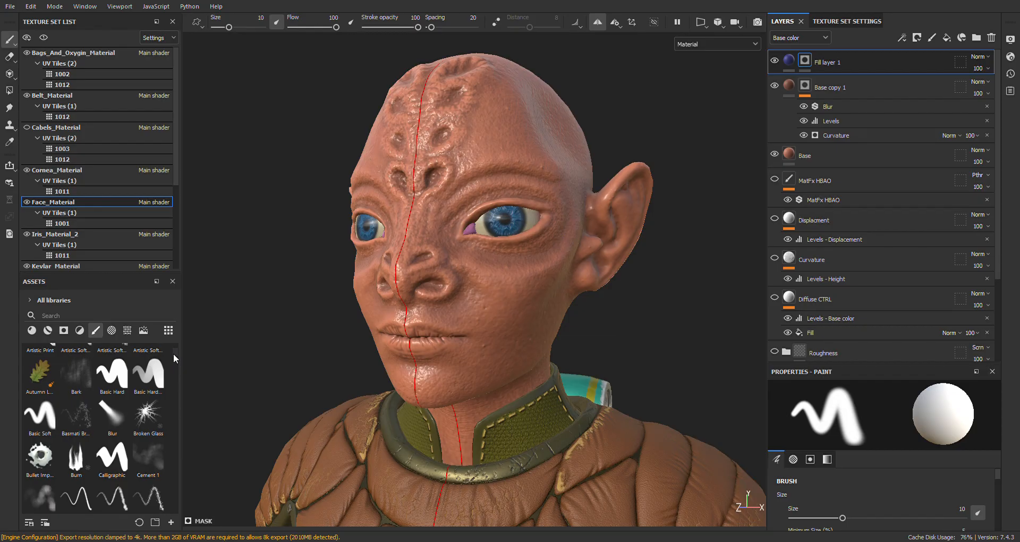
pyautogui.click(46, 432)
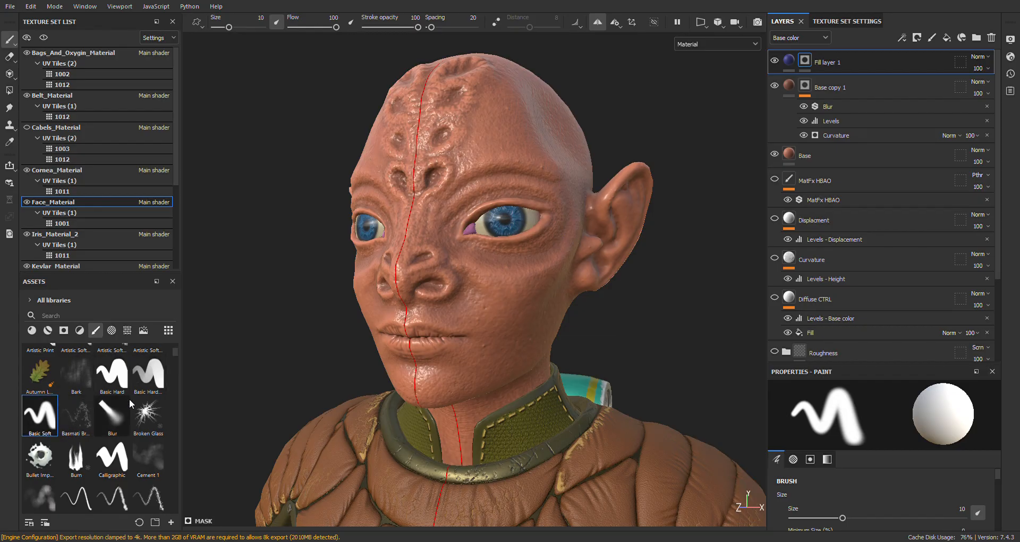
pyautogui.click(598, 22)
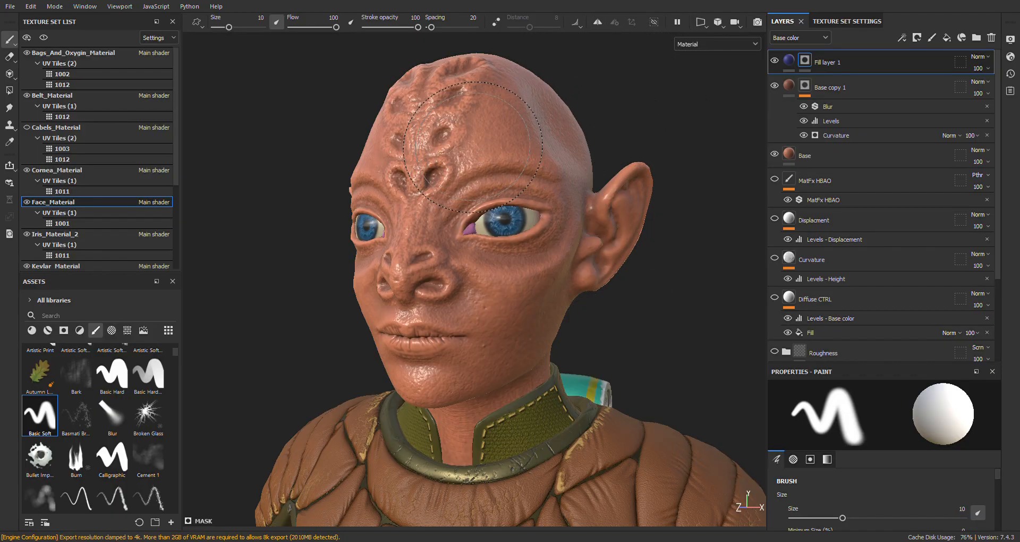
pyautogui.moveTo(457, 141); pyautogui.dragTo(563, 141)
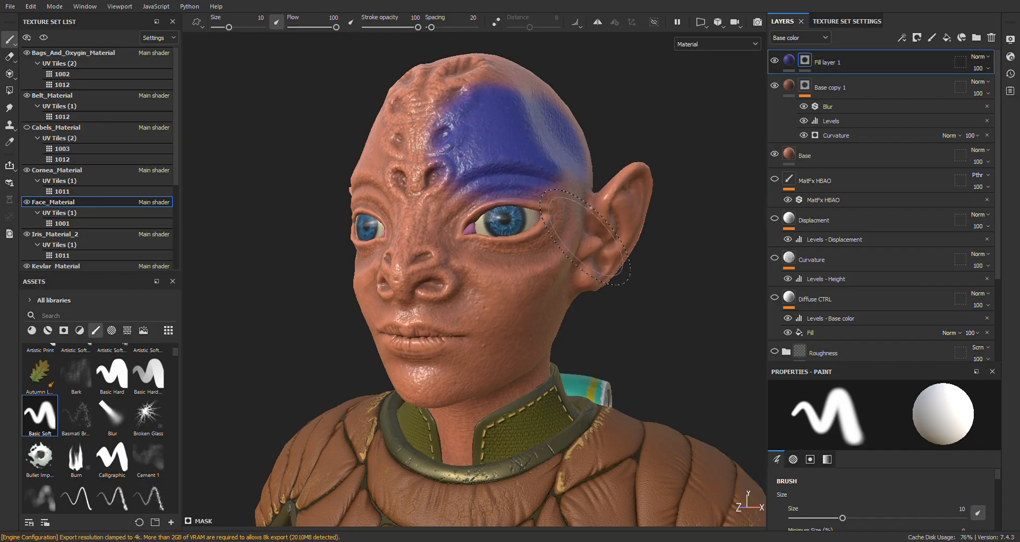
pyautogui.hotkey('ctrl', 'z')
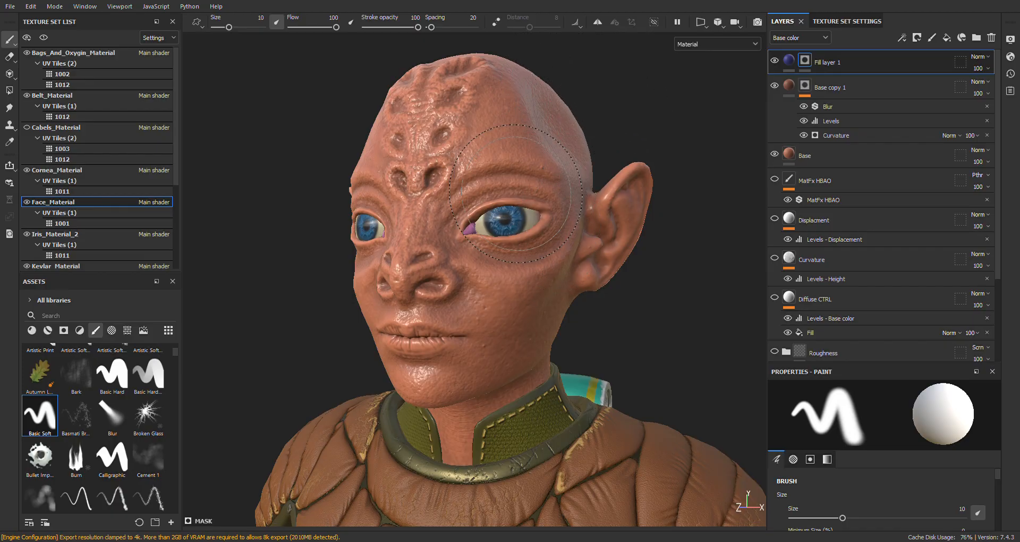
pyautogui.click(598, 23)
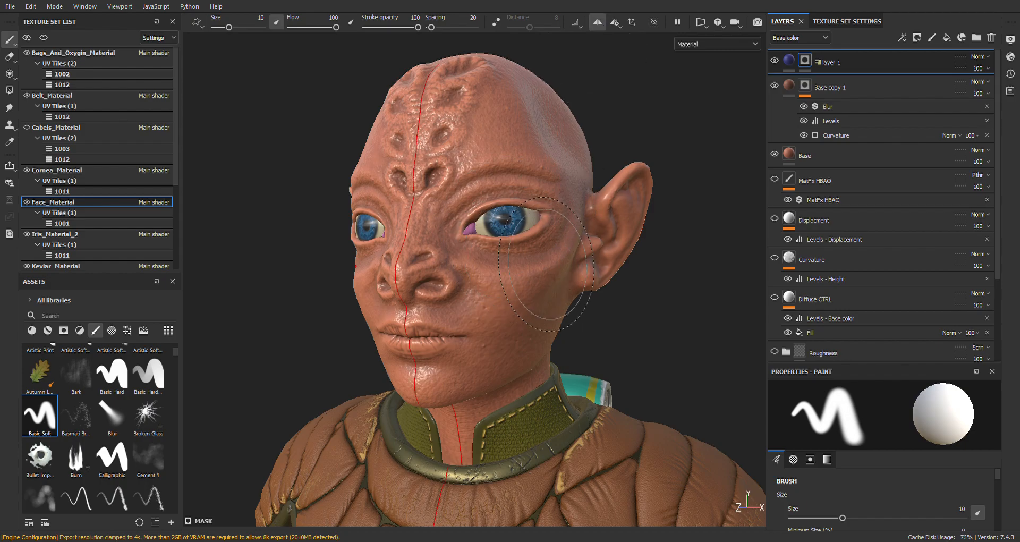
# With symmetry on and brush size 1.71, paint the blue layer's mask around the eyes, beside the nostrils and at the mouth corners.
pyautogui.moveTo(229, 27); pyautogui.dragTo(220, 28)
pyautogui.moveTo(449, 223)
pyautogui.mouseDown()
pyautogui.moveTo(473, 247)
pyautogui.moveTo(538, 245)
pyautogui.moveTo(468, 250)
pyautogui.moveTo(539, 249)
pyautogui.moveTo(559, 225)
pyautogui.moveTo(544, 246)
pyautogui.moveTo(497, 248)
pyautogui.moveTo(476, 247)
pyautogui.moveTo(452, 225)
pyautogui.moveTo(496, 193)
pyautogui.moveTo(555, 200)
pyautogui.mouseUp()
pyautogui.moveTo(458, 271)
pyautogui.mouseDown()
pyautogui.moveTo(465, 285)
pyautogui.moveTo(453, 301)
pyautogui.mouseUp()
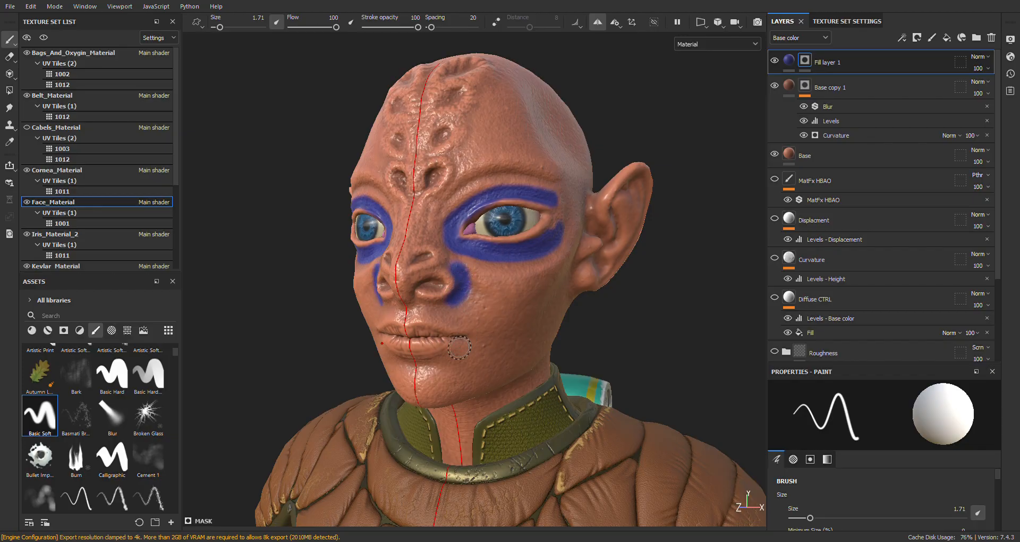
pyautogui.moveTo(453, 355); pyautogui.dragTo(474, 334)
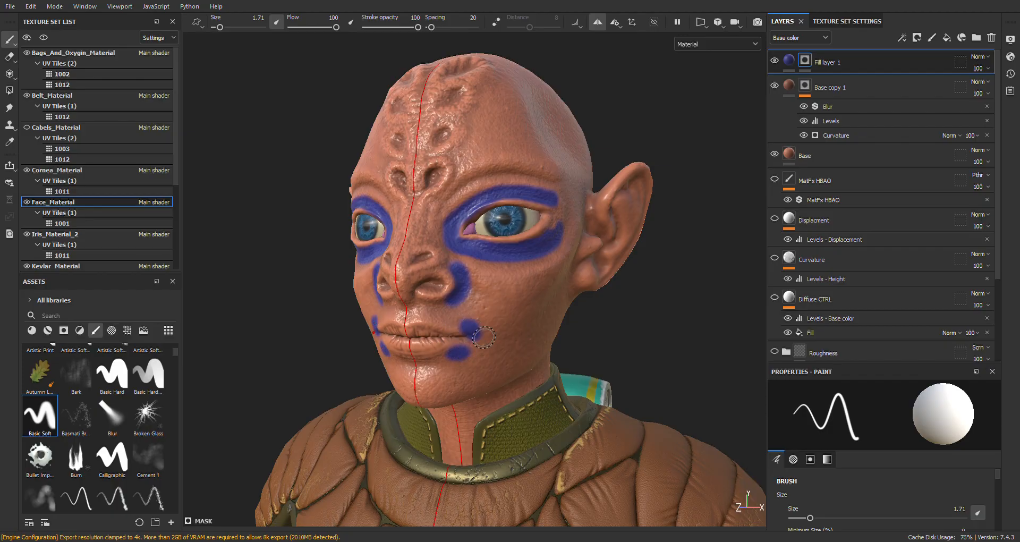
# Set the brush size to 2.68 and paint three short blue strokes on the side of the head above the ear.
pyautogui.keyDown('alt'); pyautogui.moveTo(542, 180); pyautogui.dragTo(481, 204); pyautogui.keyUp('alt')
pyautogui.moveTo(220, 27); pyautogui.dragTo(221, 27)
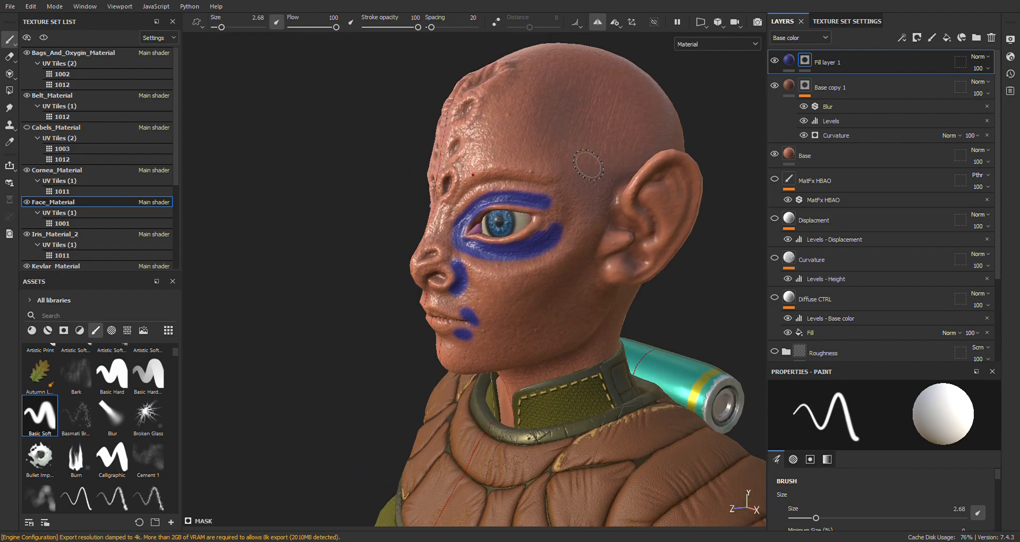
pyautogui.moveTo(586, 170); pyautogui.dragTo(593, 116)
pyautogui.moveTo(601, 159); pyautogui.dragTo(641, 114)
pyautogui.moveTo(567, 145); pyautogui.dragTo(561, 95)
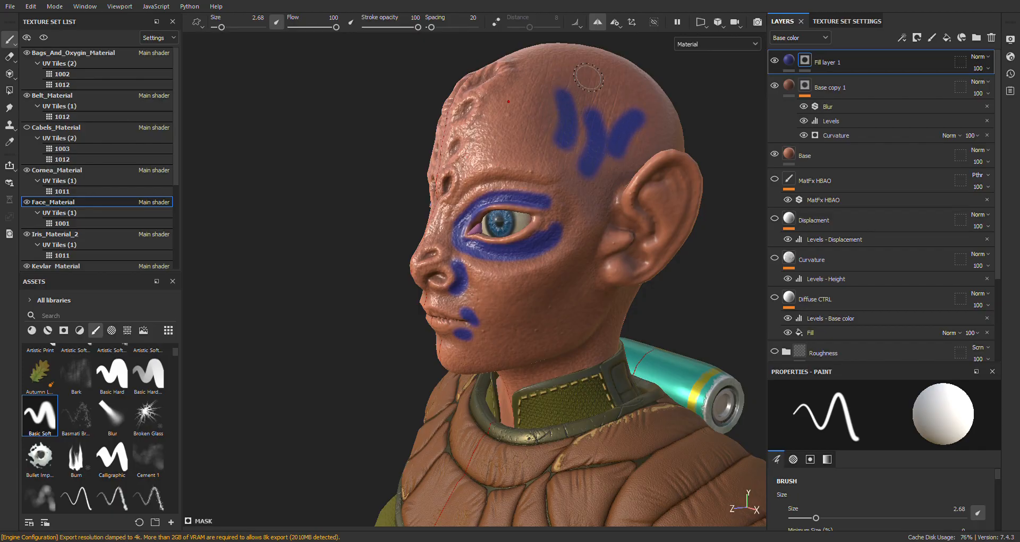
# Lower the blue fill layer's opacity to 13.
pyautogui.keyDown('alt'); pyautogui.moveTo(414, 242); pyautogui.dragTo(511, 238); pyautogui.keyUp('alt')
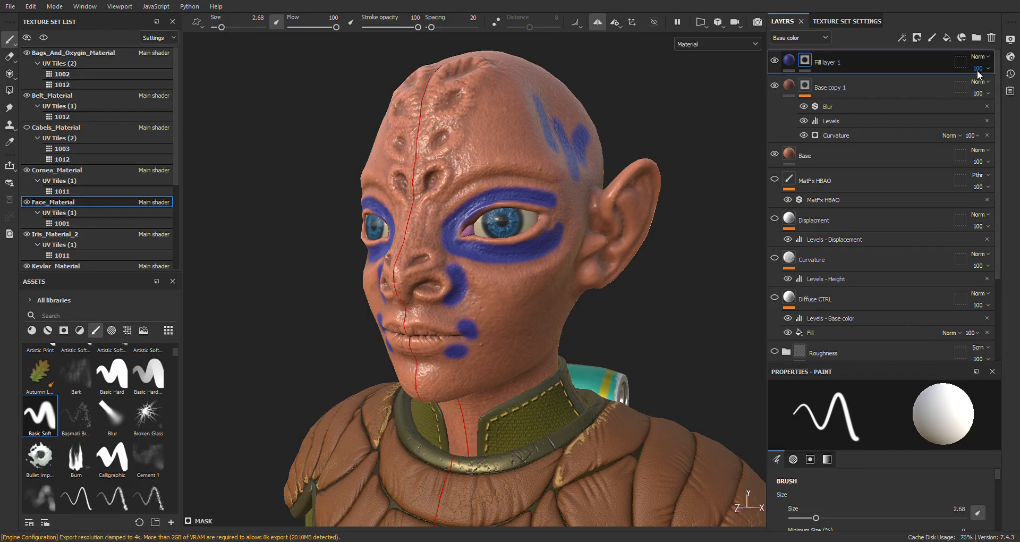
pyautogui.click(1013, 88)
pyautogui.moveTo(1010, 91); pyautogui.dragTo(987, 95)
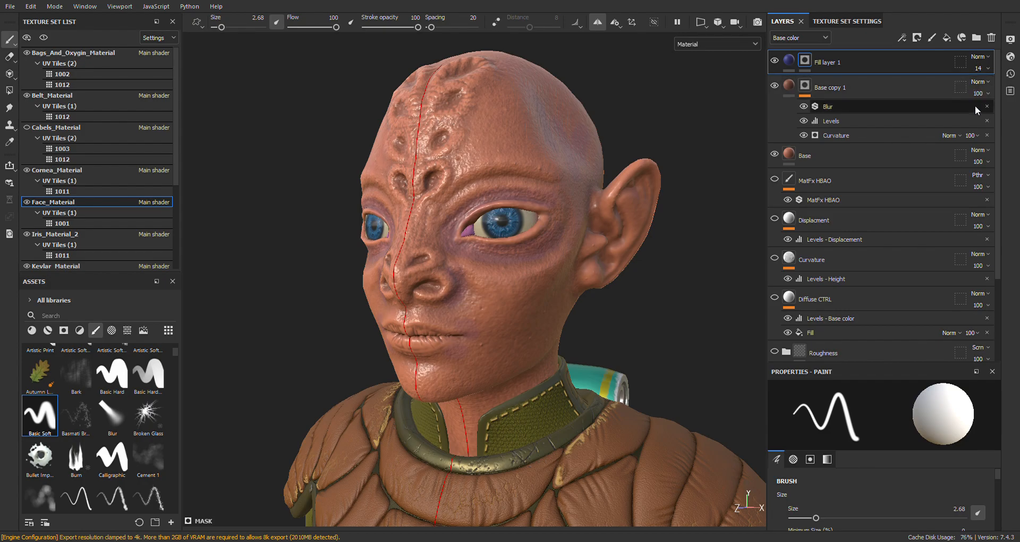
pyautogui.click(987, 69)
pyautogui.moveTo(978, 89); pyautogui.dragTo(975, 89)
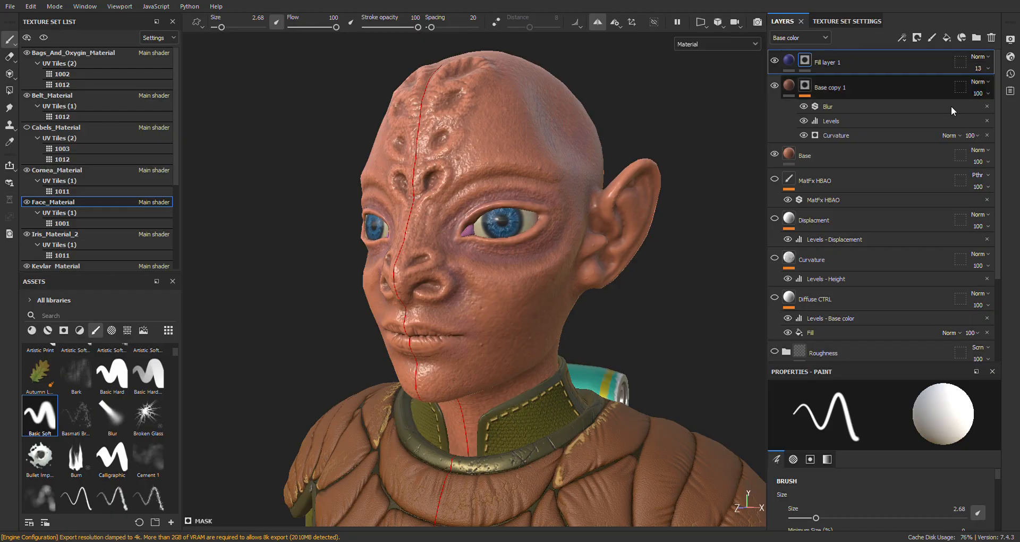
# Rename the blue fill layer as Veins.
pyautogui.doubleClick(832, 64)
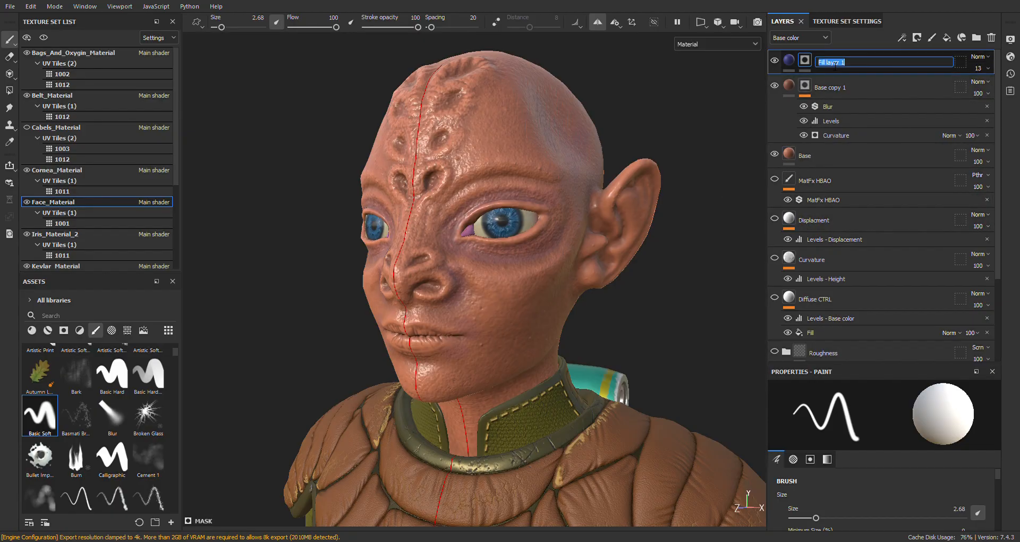
pyautogui.write('Veins')
pyautogui.press('Return')
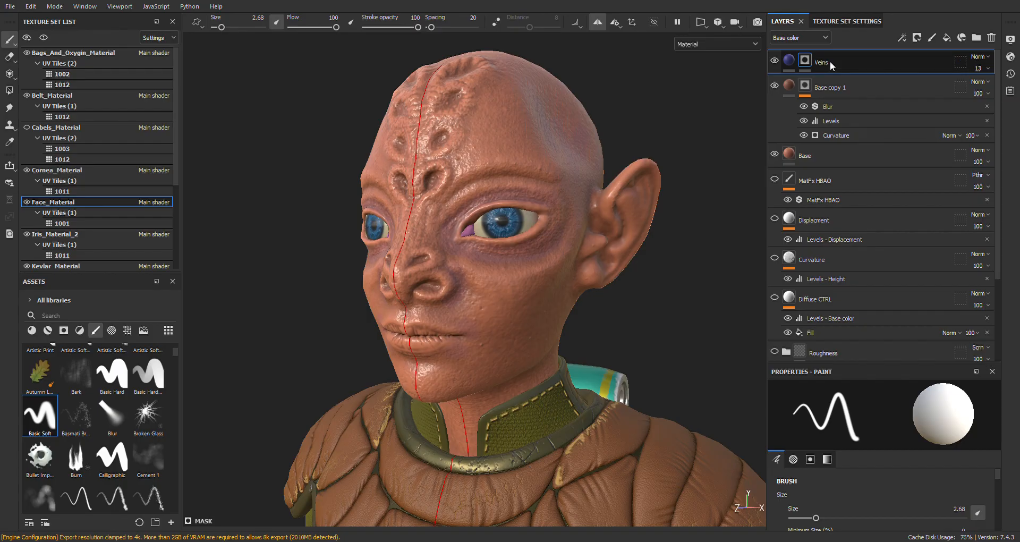
# Add a fill layer above Veins with only the color channel enabled and a red base color.
pyautogui.click(946, 39)
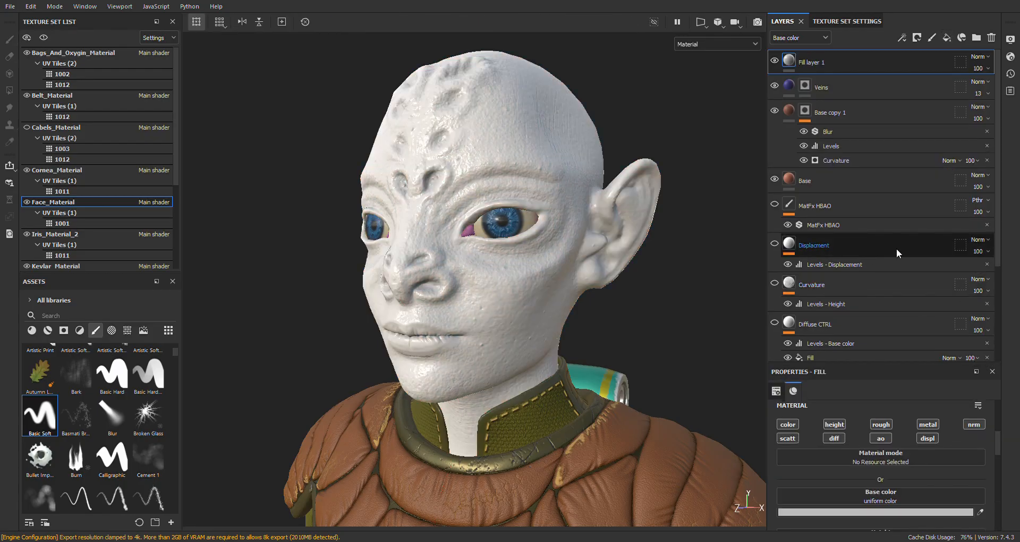
pyautogui.click(788, 424)
pyautogui.click(881, 512)
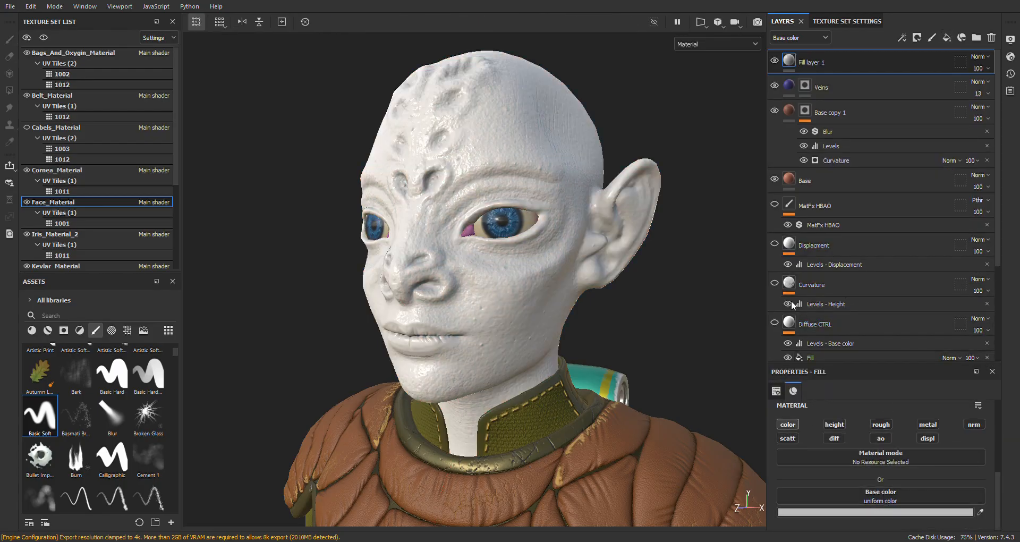
pyautogui.click(829, 284)
pyautogui.click(829, 295)
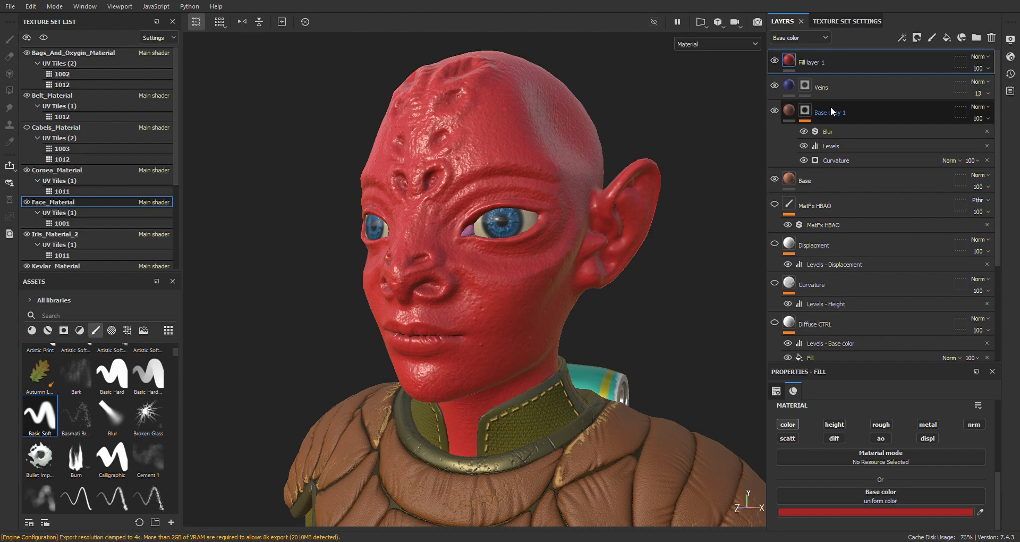
# Rename the red fill layer as Red Tone and add a black mask to it.
pyautogui.doubleClick(812, 64)
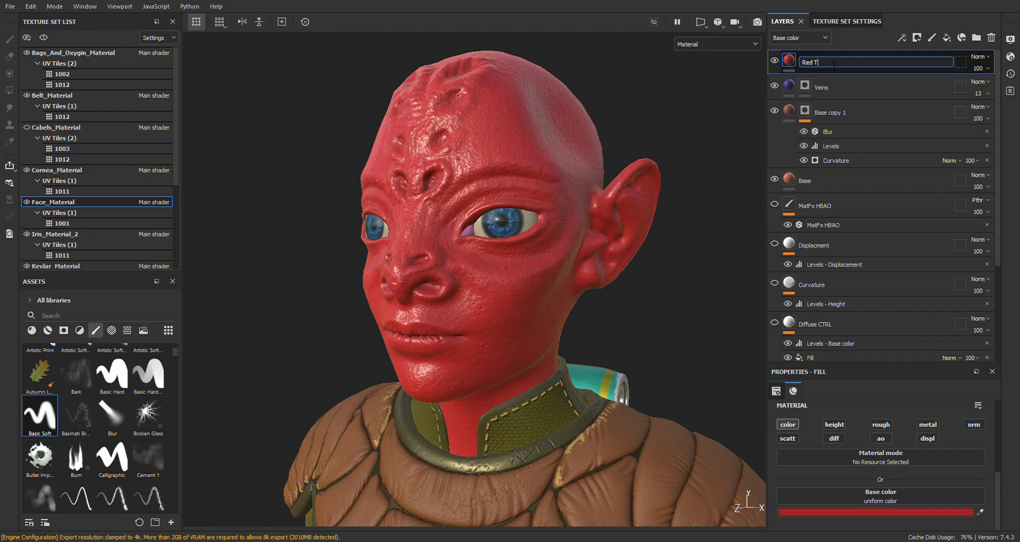
pyautogui.write('Red Tone')
pyautogui.press('Return')
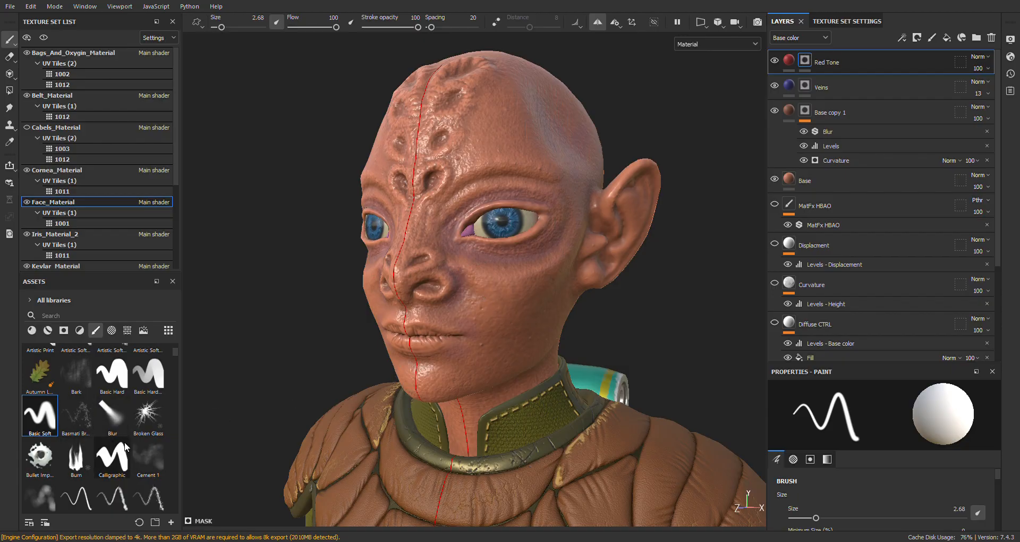
# Choose the Dirt 3 brush for the Red Tone mask and set its size to 2.68.
pyautogui.scroll(-3, 174, 352)
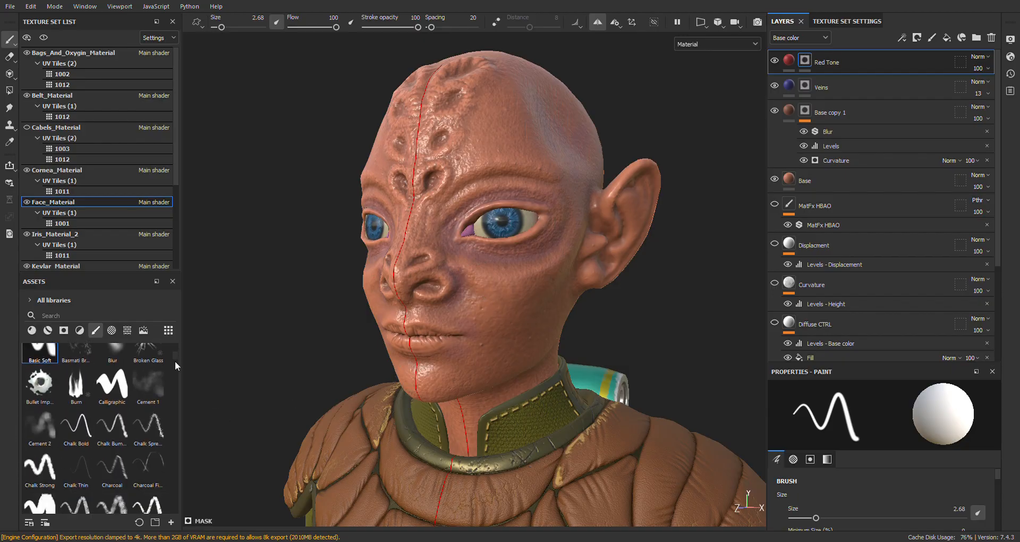
pyautogui.moveTo(175, 362); pyautogui.dragTo(174, 373)
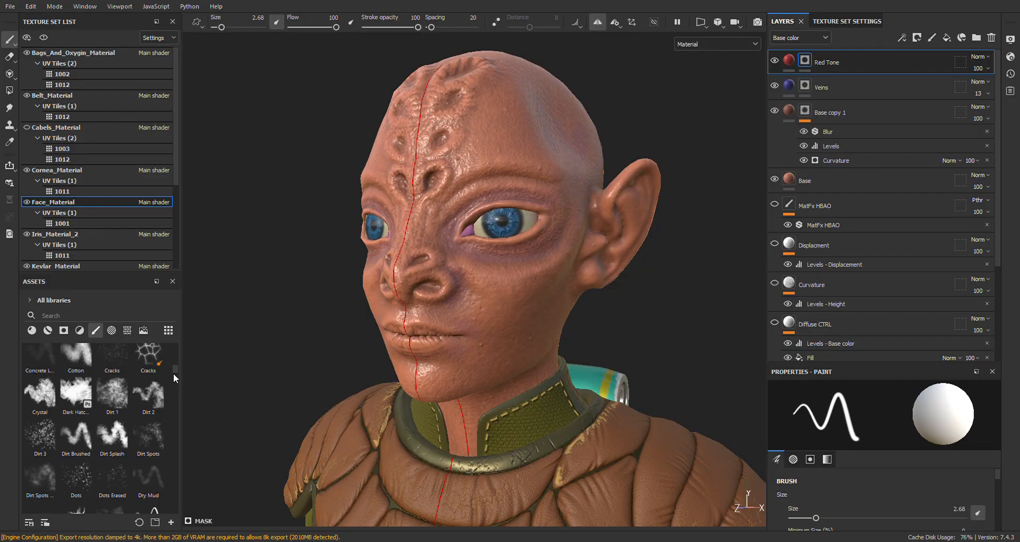
pyautogui.click(44, 445)
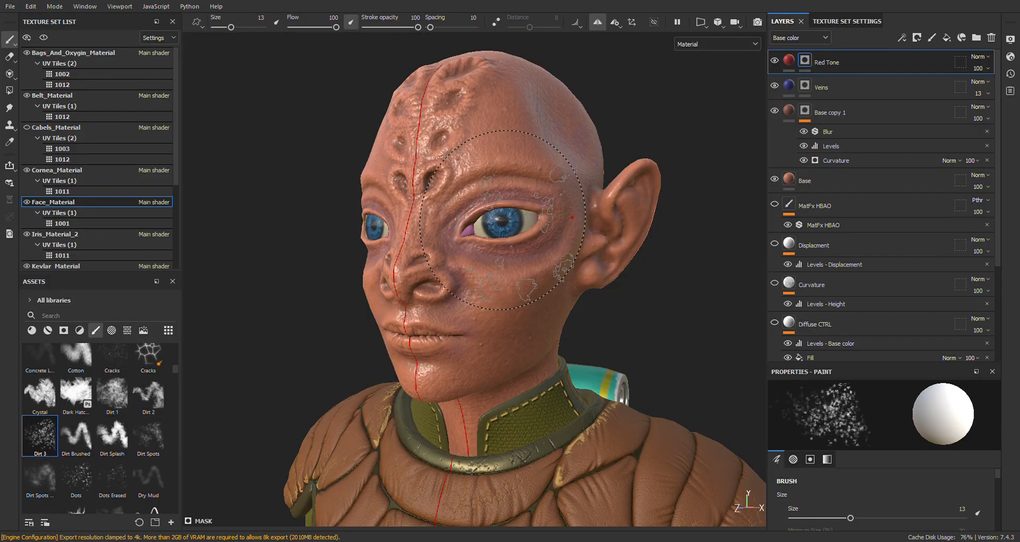
pyautogui.moveTo(230, 28); pyautogui.dragTo(221, 32)
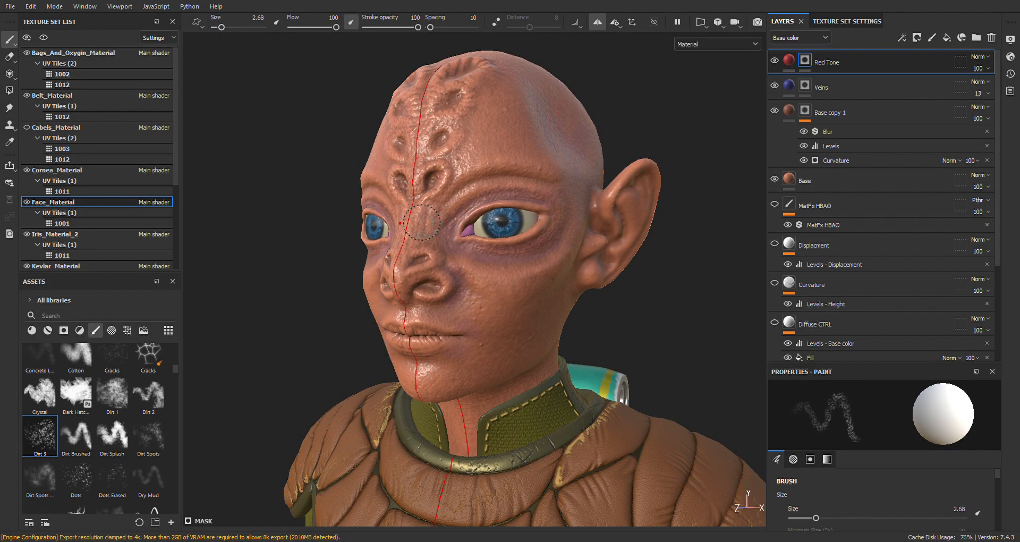
pyautogui.keyDown('alt'); pyautogui.moveTo(412, 265); pyautogui.dragTo(432, 274); pyautogui.keyUp('alt')
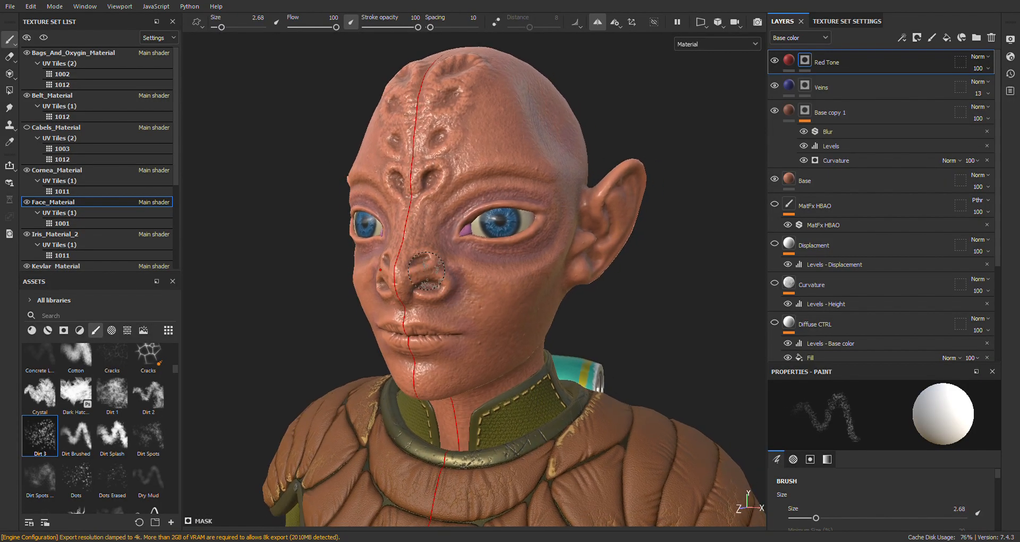
pyautogui.keyDown('alt'); pyautogui.moveTo(510, 227); pyautogui.dragTo(512, 276); pyautogui.keyUp('alt')
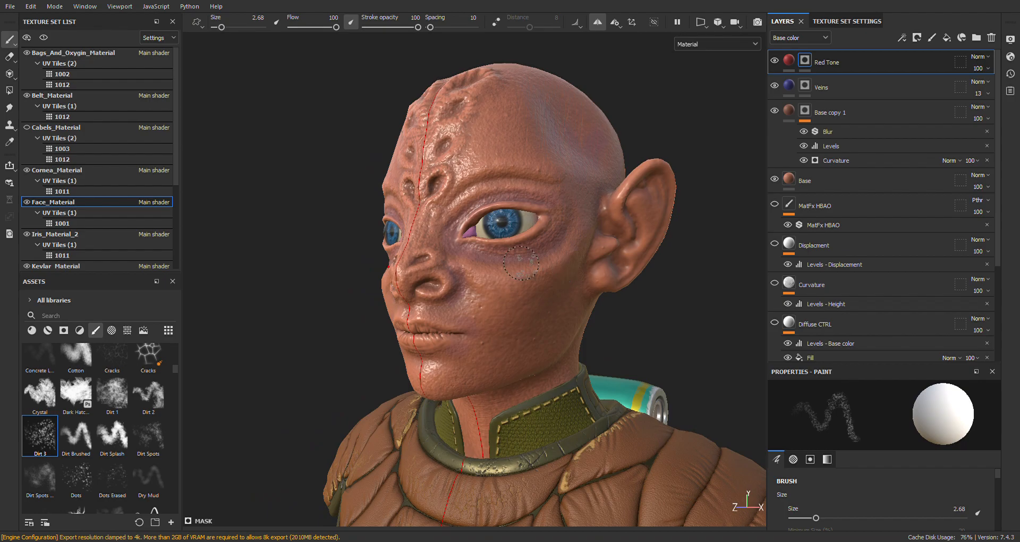
pyautogui.moveTo(478, 234)
pyautogui.keyDown('alt'); pyautogui.mouseDown()
pyautogui.moveTo(518, 306)
pyautogui.moveTo(473, 323)
pyautogui.moveTo(473, 337)
pyautogui.moveTo(545, 330)
pyautogui.moveTo(489, 324)
pyautogui.moveTo(533, 333)
pyautogui.moveTo(531, 346)
pyautogui.moveTo(503, 315)
pyautogui.moveTo(534, 353)
pyautogui.mouseUp(); pyautogui.keyUp('alt')
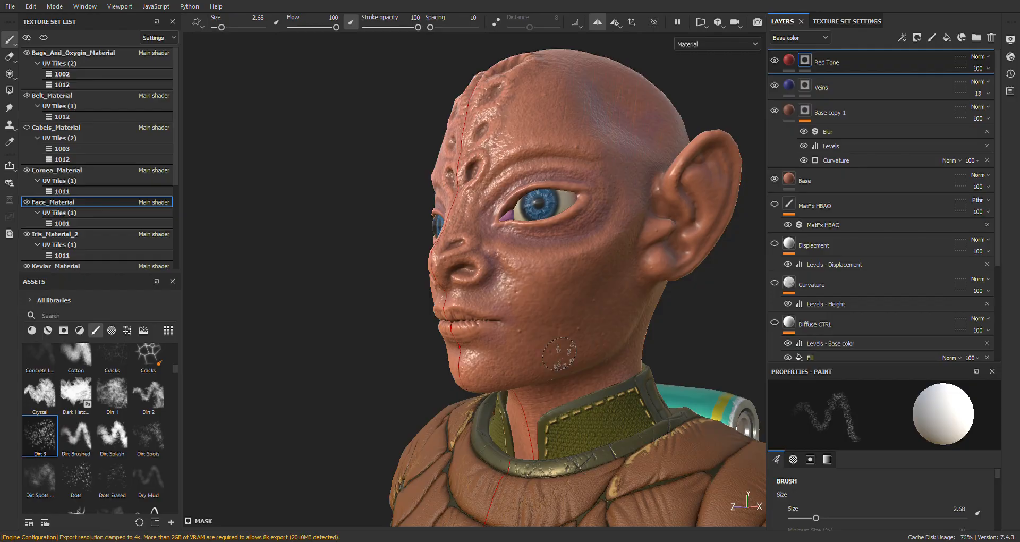
# Paint speckled red tone on the Red Tone mask along the nose bridge and over the forehead ridges.
pyautogui.keyDown('alt'); pyautogui.moveTo(483, 270); pyautogui.dragTo(536, 290); pyautogui.keyUp('alt')
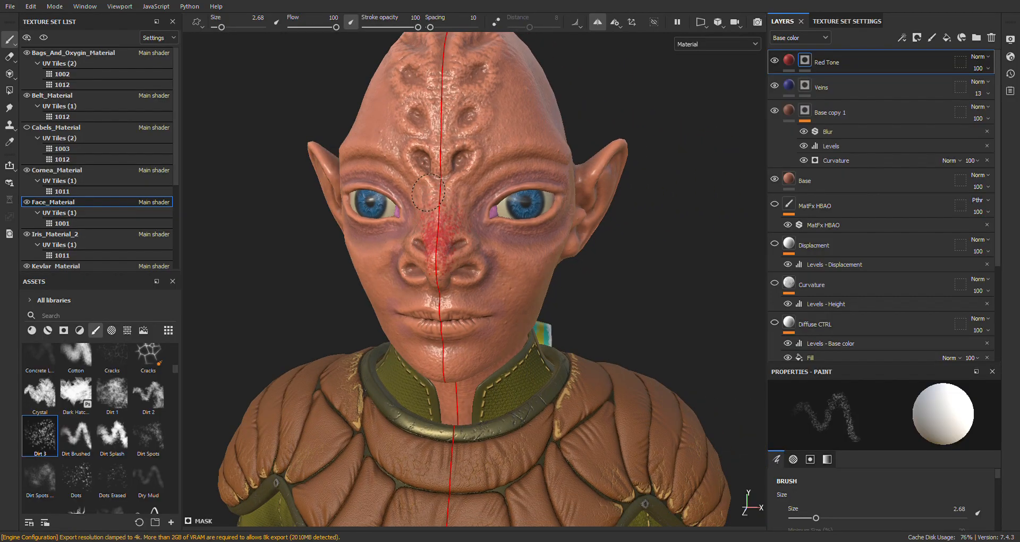
pyautogui.keyDown('alt'); pyautogui.moveTo(427, 206); pyautogui.dragTo(454, 201); pyautogui.keyUp('alt')
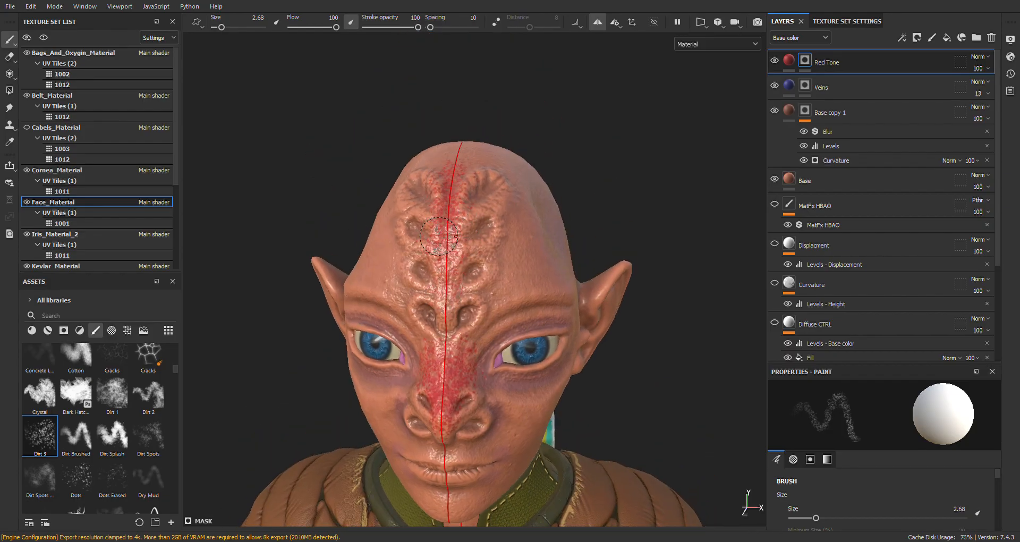
pyautogui.keyDown('alt'); pyautogui.moveTo(359, 237); pyautogui.dragTo(398, 191); pyautogui.keyUp('alt')
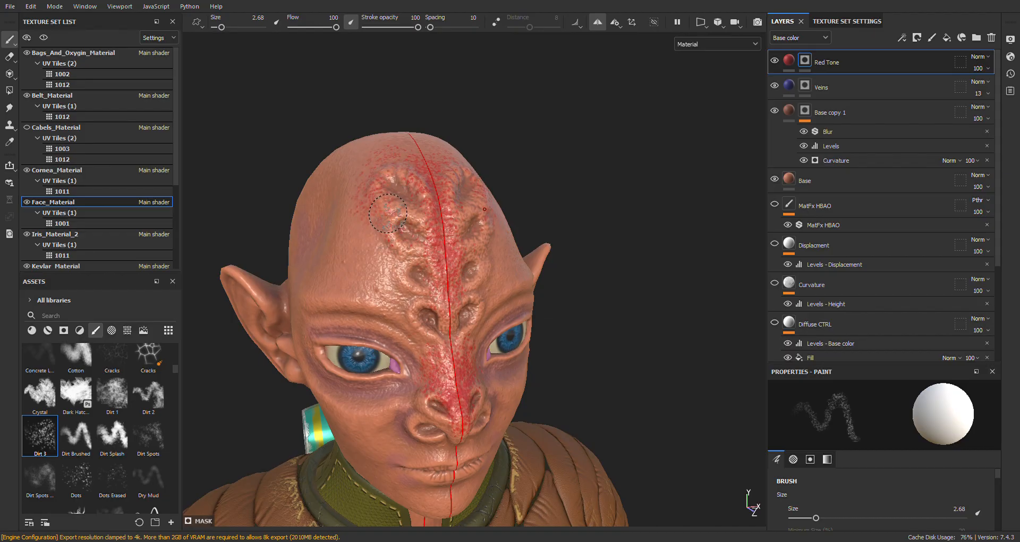
pyautogui.keyDown('alt'); pyautogui.moveTo(595, 354); pyautogui.dragTo(540, 313); pyautogui.keyUp('alt')
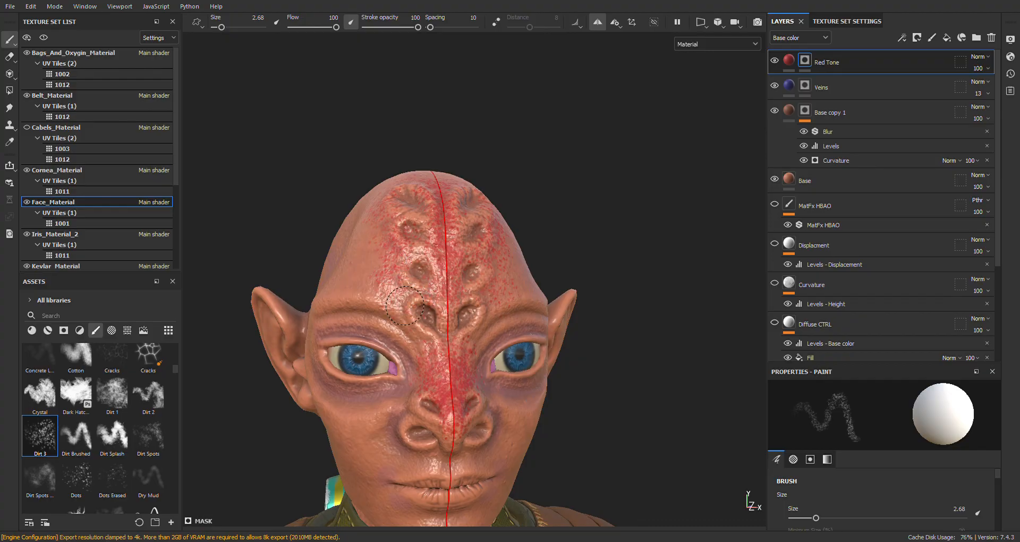
# Paint speckled red tone around the corner of the mouth and across the cheek.
pyautogui.keyDown('alt'); pyautogui.moveTo(649, 421); pyautogui.dragTo(575, 391); pyautogui.keyUp('alt')
pyautogui.keyDown('alt'); pyautogui.moveTo(575, 391); pyautogui.dragTo(547, 312, button='middle'); pyautogui.keyUp('alt')
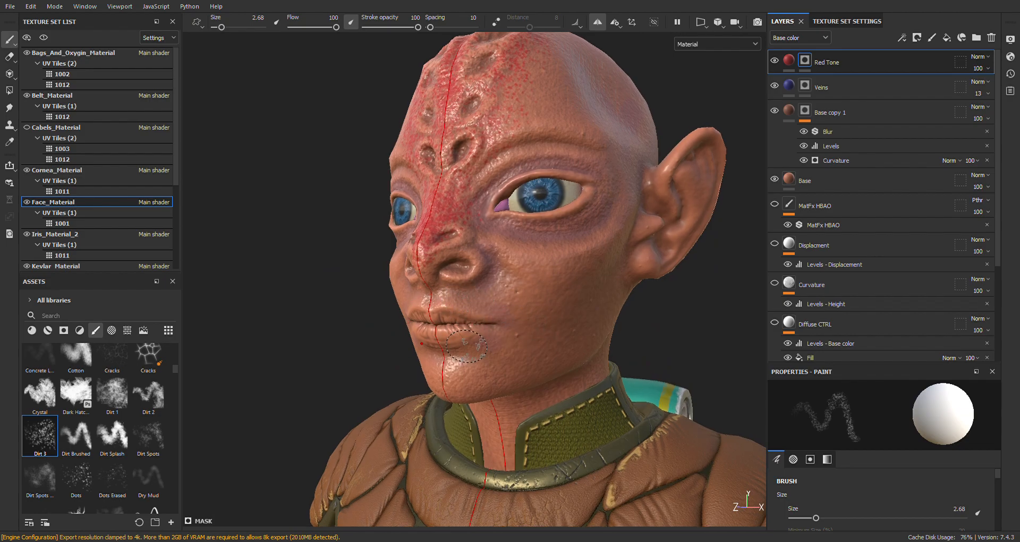
pyautogui.moveTo(502, 340)
pyautogui.mouseDown()
pyautogui.moveTo(449, 367)
pyautogui.moveTo(498, 336)
pyautogui.moveTo(485, 306)
pyautogui.mouseUp()
pyautogui.moveTo(528, 342)
pyautogui.keyDown('alt'); pyautogui.mouseDown()
pyautogui.moveTo(496, 337)
pyautogui.moveTo(538, 341)
pyautogui.moveTo(522, 332)
pyautogui.mouseUp(); pyautogui.keyUp('alt')
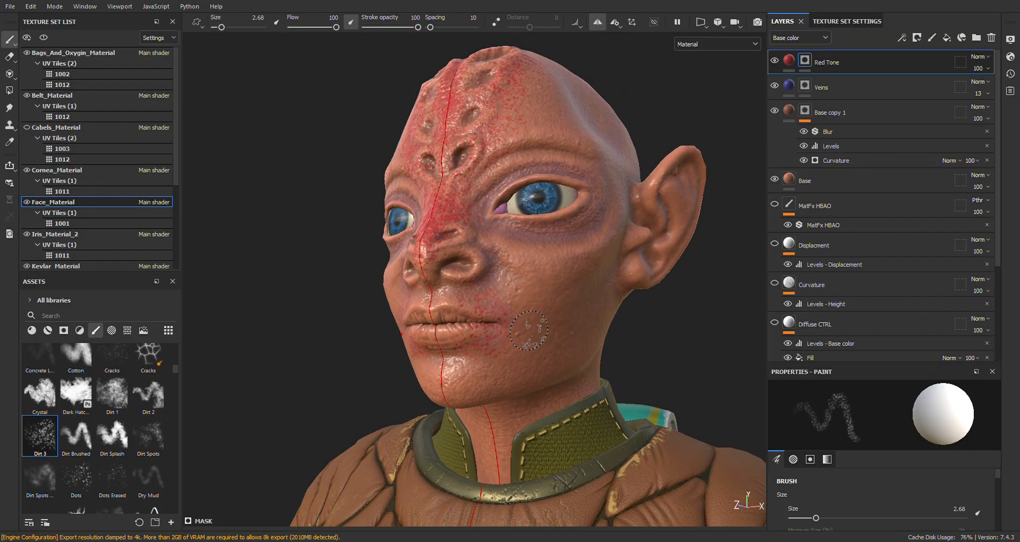
pyautogui.moveTo(499, 278)
pyautogui.keyDown('alt'); pyautogui.mouseDown()
pyautogui.moveTo(537, 330)
pyautogui.moveTo(474, 344)
pyautogui.moveTo(515, 333)
pyautogui.moveTo(566, 352)
pyautogui.moveTo(552, 335)
pyautogui.moveTo(581, 337)
pyautogui.mouseUp(); pyautogui.keyUp('alt')
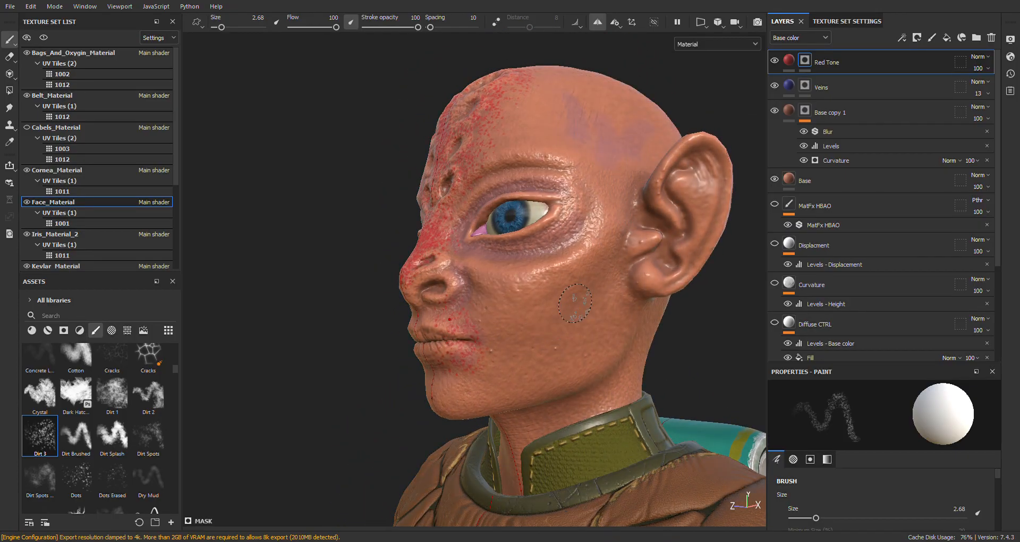
pyautogui.moveTo(562, 300); pyautogui.dragTo(597, 290)
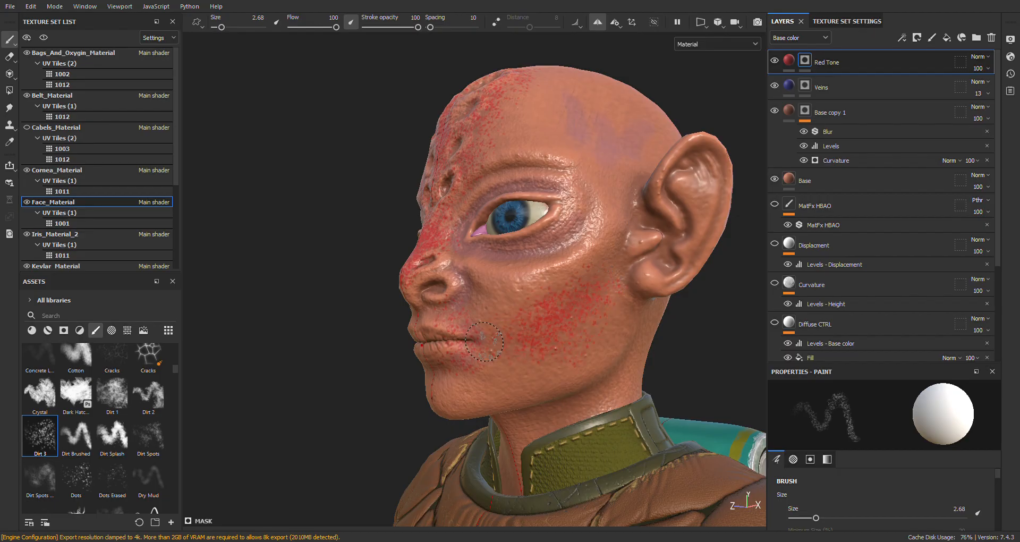
# Paint red tone over the inner surface of the ear on the Red Tone mask.
pyautogui.keyDown('alt'); pyautogui.moveTo(567, 212); pyautogui.dragTo(606, 186); pyautogui.keyUp('alt')
pyautogui.keyDown('alt'); pyautogui.moveTo(546, 193); pyautogui.dragTo(475, 213, button='middle'); pyautogui.keyUp('alt')
pyautogui.moveTo(606, 181)
pyautogui.mouseDown()
pyautogui.moveTo(623, 215)
pyautogui.moveTo(609, 201)
pyautogui.moveTo(621, 190)
pyautogui.mouseUp()
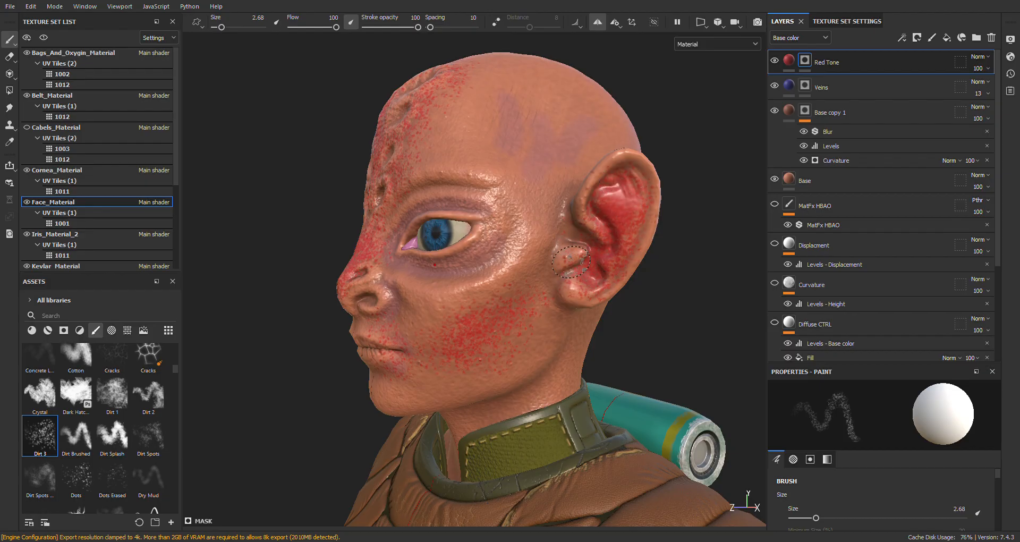
# Set the Red Tone layer's opacity to 33.
pyautogui.keyDown('alt'); pyautogui.moveTo(474, 351); pyautogui.dragTo(528, 257); pyautogui.keyUp('alt')
pyautogui.keyDown('alt'); pyautogui.moveTo(529, 258); pyautogui.dragTo(512, 296, button='middle'); pyautogui.keyUp('alt')
pyautogui.keyDown('alt'); pyautogui.moveTo(512, 296); pyautogui.dragTo(406, 308); pyautogui.keyUp('alt')
pyautogui.keyDown('alt'); pyautogui.moveTo(508, 250); pyautogui.dragTo(512, 268, button='right'); pyautogui.keyUp('alt')
pyautogui.moveTo(512, 268)
pyautogui.keyDown('alt'); pyautogui.mouseDown()
pyautogui.moveTo(620, 257)
pyautogui.moveTo(565, 273)
pyautogui.moveTo(521, 260)
pyautogui.mouseUp(); pyautogui.keyUp('alt')
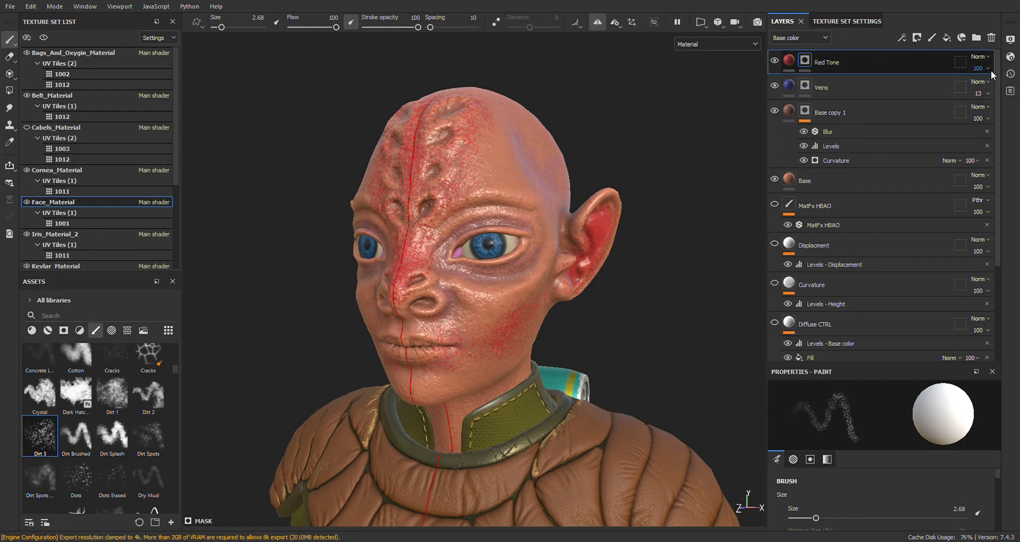
pyautogui.click(1013, 88)
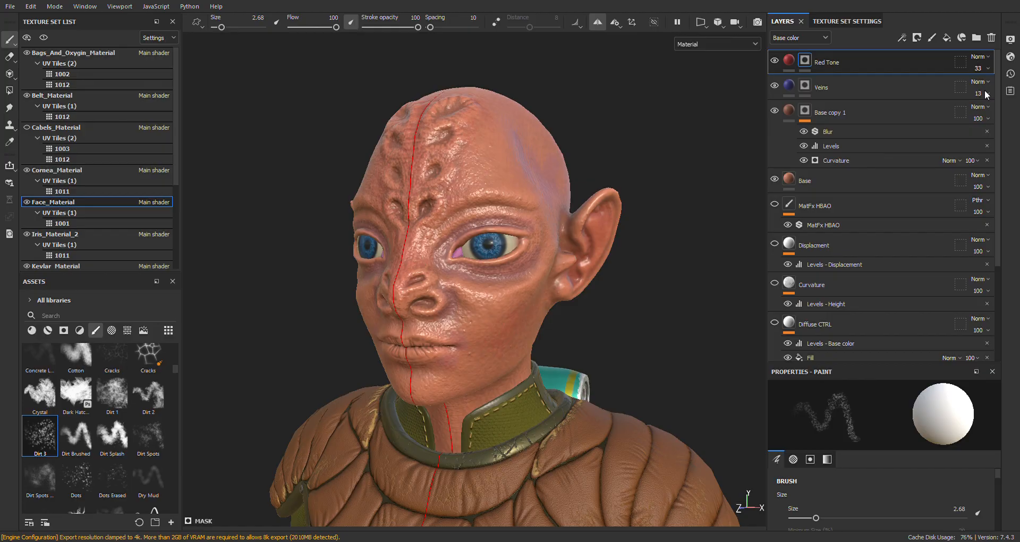
# Set the Red Tone layer's opacity to 46 and check the skin tone from several angles.
pyautogui.keyDown('alt'); pyautogui.moveTo(676, 318); pyautogui.dragTo(638, 346); pyautogui.keyUp('alt')
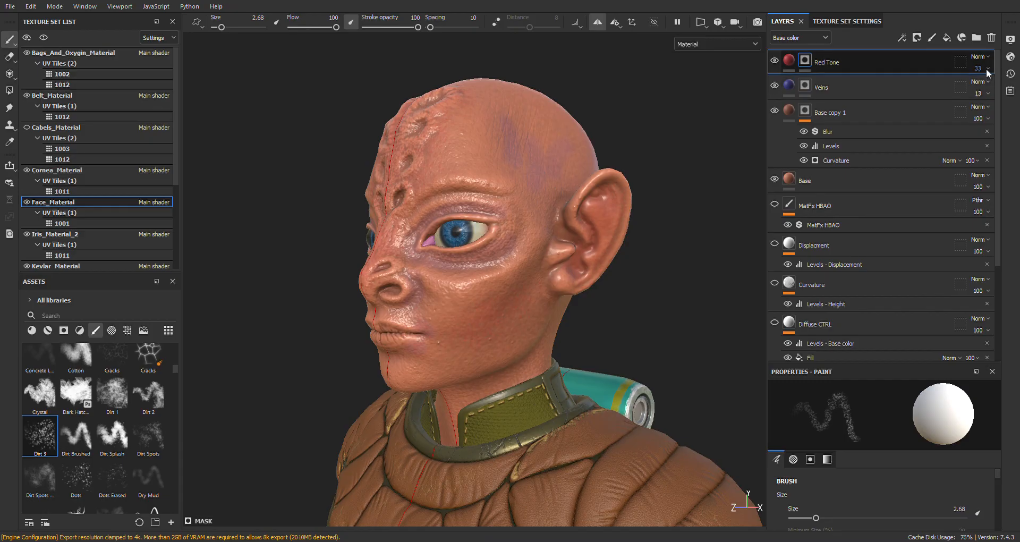
pyautogui.moveTo(986, 91)
pyautogui.mouseDown()
pyautogui.moveTo(1015, 93)
pyautogui.moveTo(989, 92)
pyautogui.mouseUp()
pyautogui.keyDown('alt'); pyautogui.moveTo(614, 149); pyautogui.dragTo(675, 333); pyautogui.keyUp('alt')
pyautogui.keyDown('alt'); pyautogui.moveTo(675, 333); pyautogui.dragTo(649, 330, button='middle'); pyautogui.keyUp('alt')
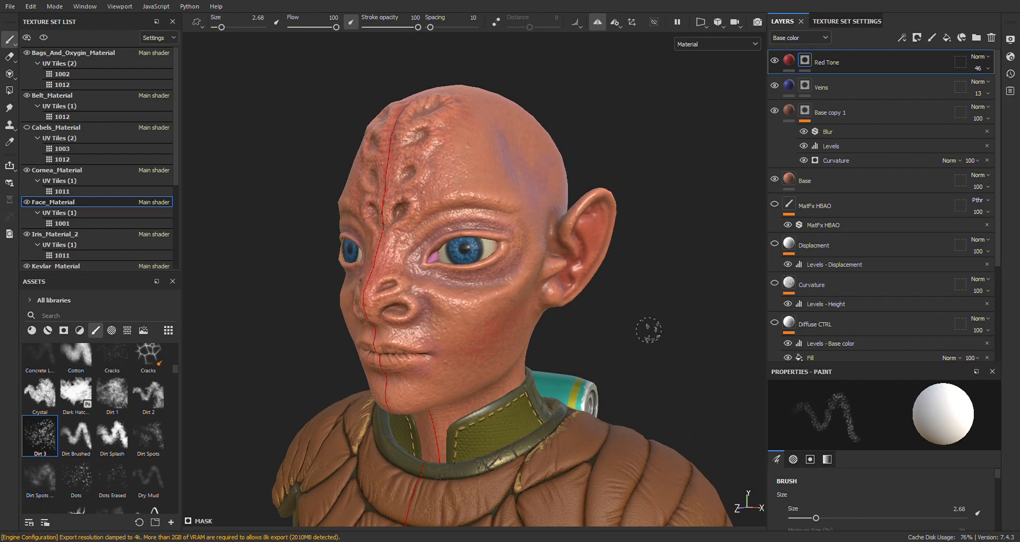
pyautogui.keyDown('alt'); pyautogui.moveTo(633, 319); pyautogui.dragTo(656, 314); pyautogui.keyUp('alt')
pyautogui.keyDown('alt'); pyautogui.moveTo(657, 313); pyautogui.dragTo(671, 315, button='middle'); pyautogui.keyUp('alt')
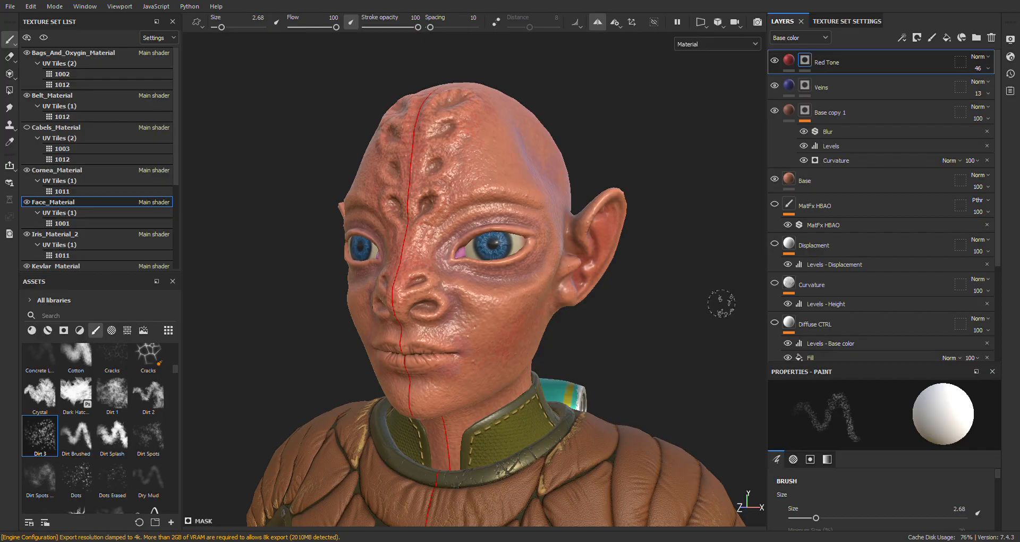
# Hide the Red Tone, Veins, Base copy 1 and Base layers, and show the Roughness, SSS, Lips, Outer Skin and Inner Skin folders.
pyautogui.click(775, 61)
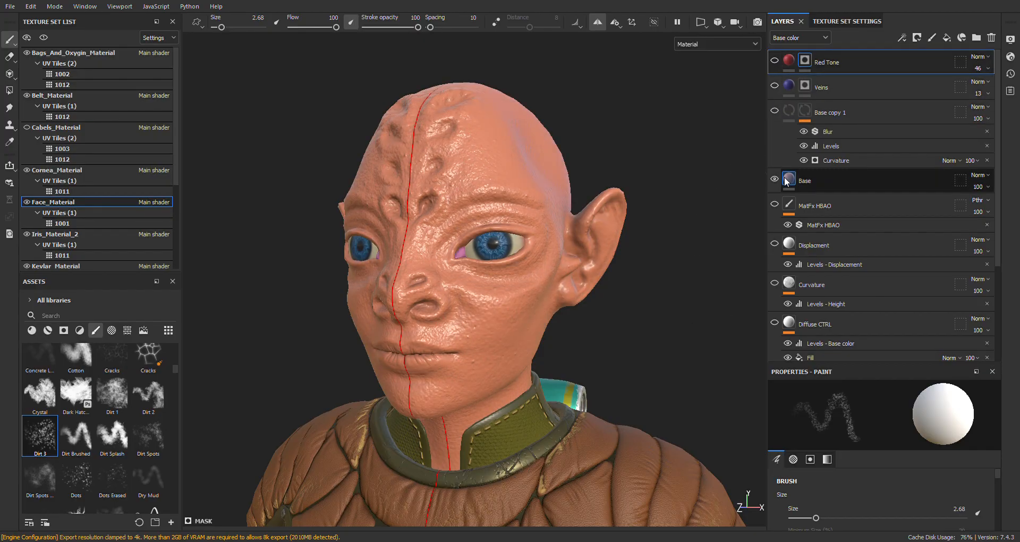
pyautogui.click(774, 179)
pyautogui.scroll(-3, 791, 298)
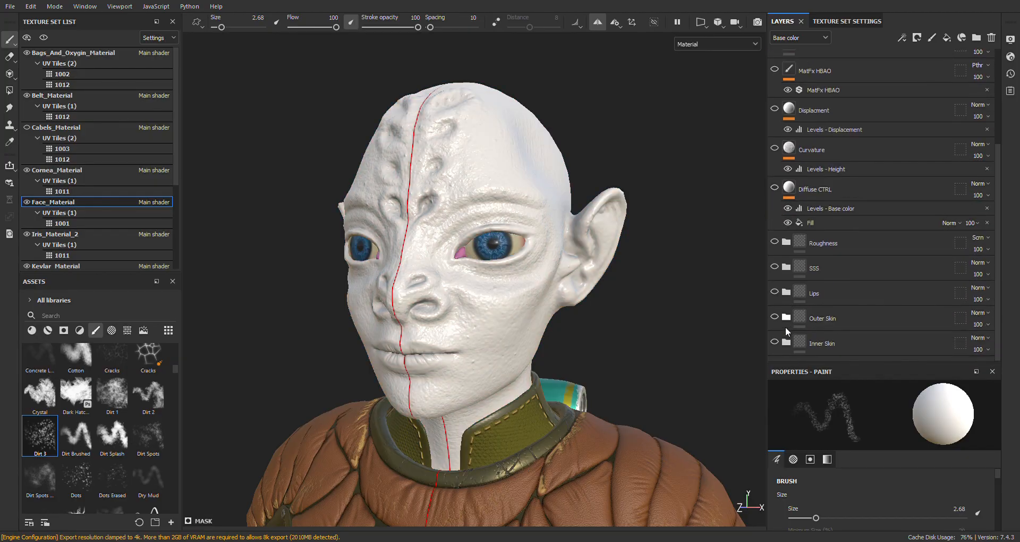
pyautogui.click(775, 318)
pyautogui.click(774, 267)
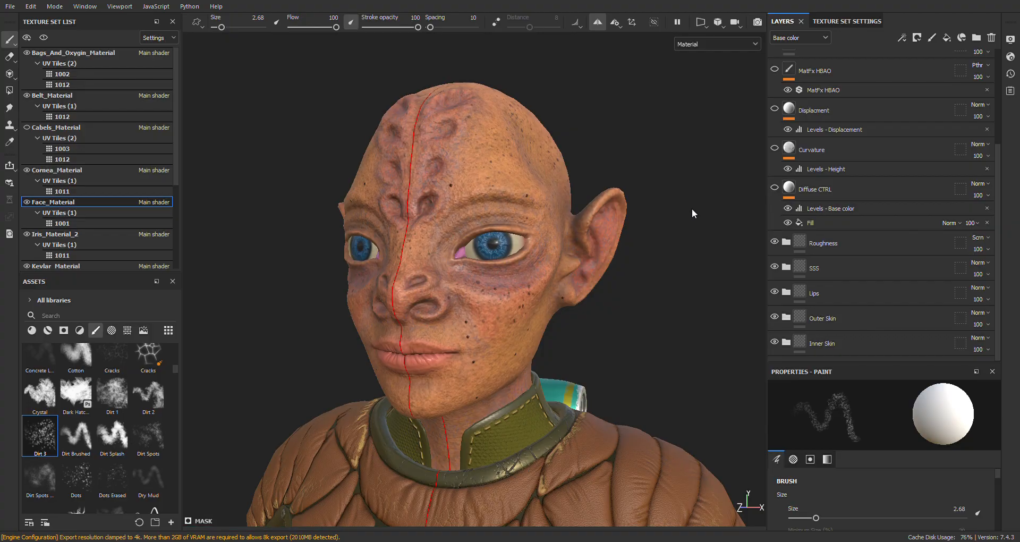
# Examine the finished face skin and the layers inside the Roughness folder, and collapse the folder.
pyautogui.scroll(2, 804, 252)
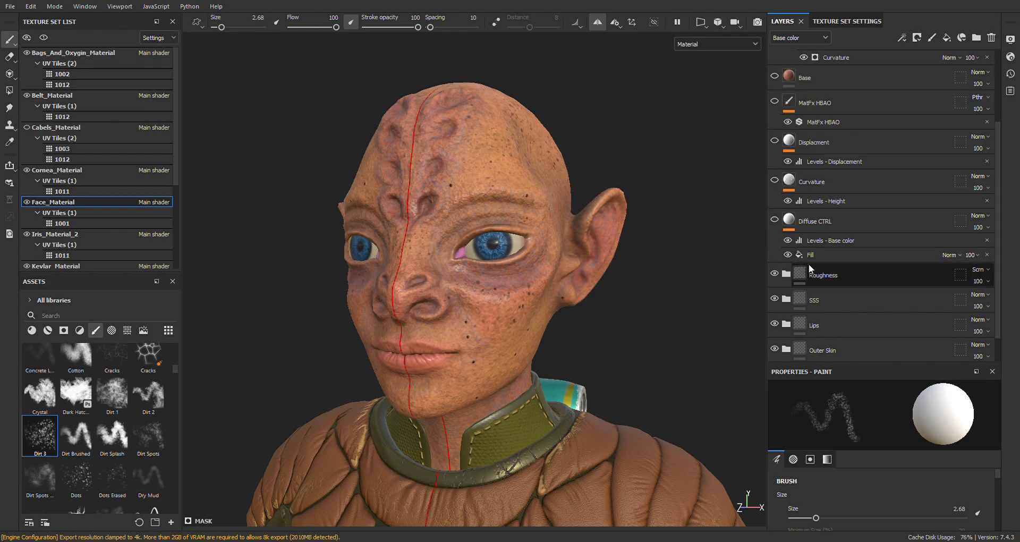
pyautogui.scroll(2, 800, 278)
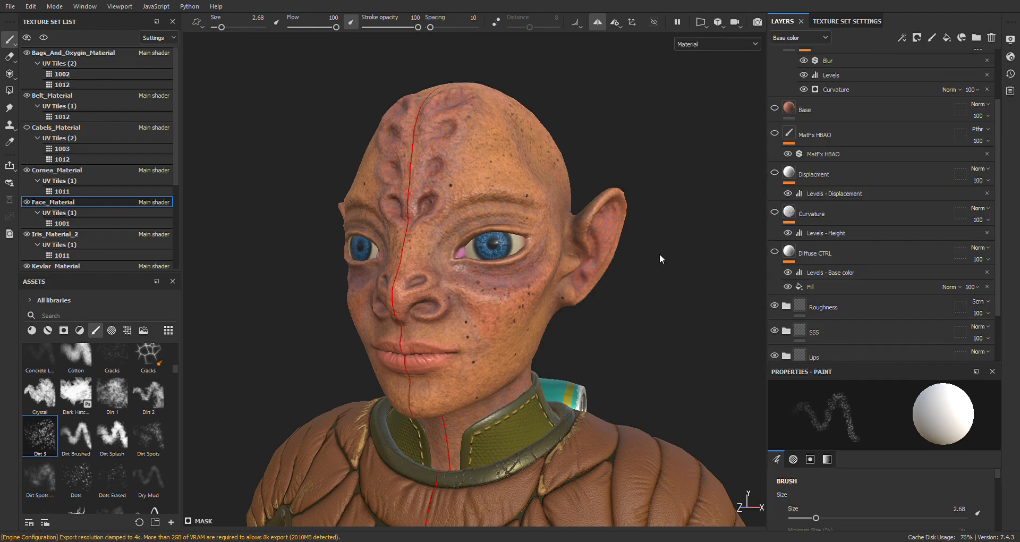
pyautogui.scroll(-4, 812, 258)
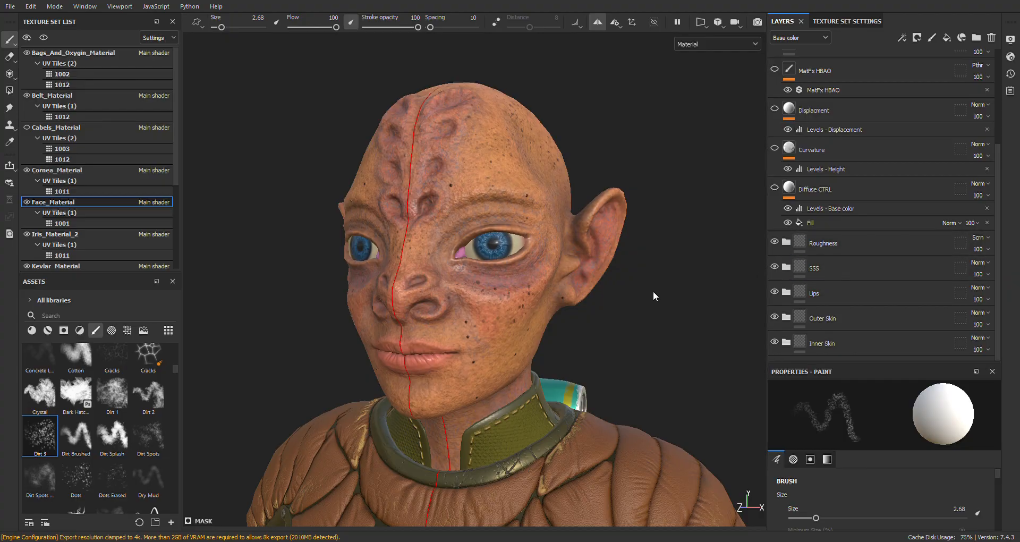
pyautogui.keyDown('alt'); pyautogui.moveTo(658, 295); pyautogui.dragTo(664, 266, button='middle'); pyautogui.keyUp('alt')
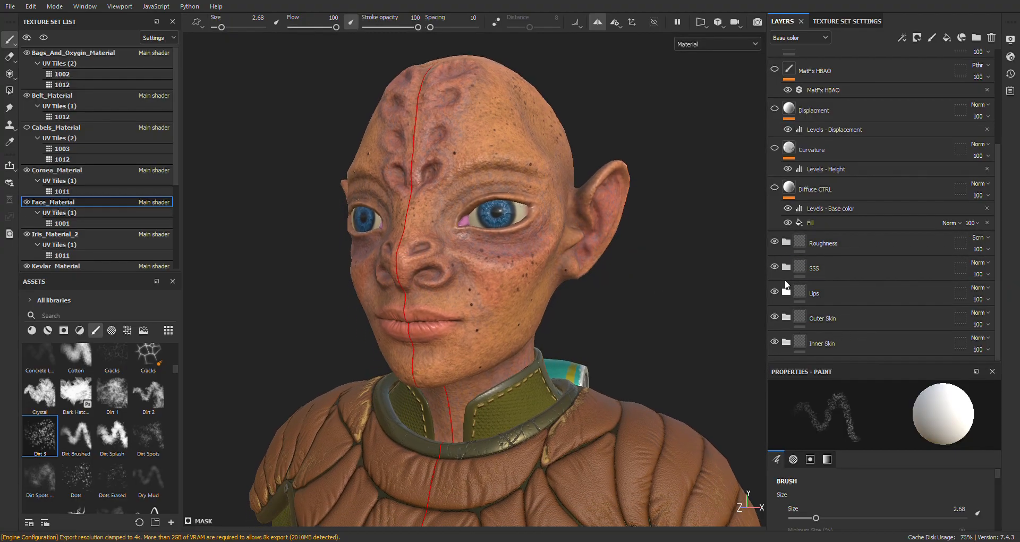
pyautogui.click(786, 242)
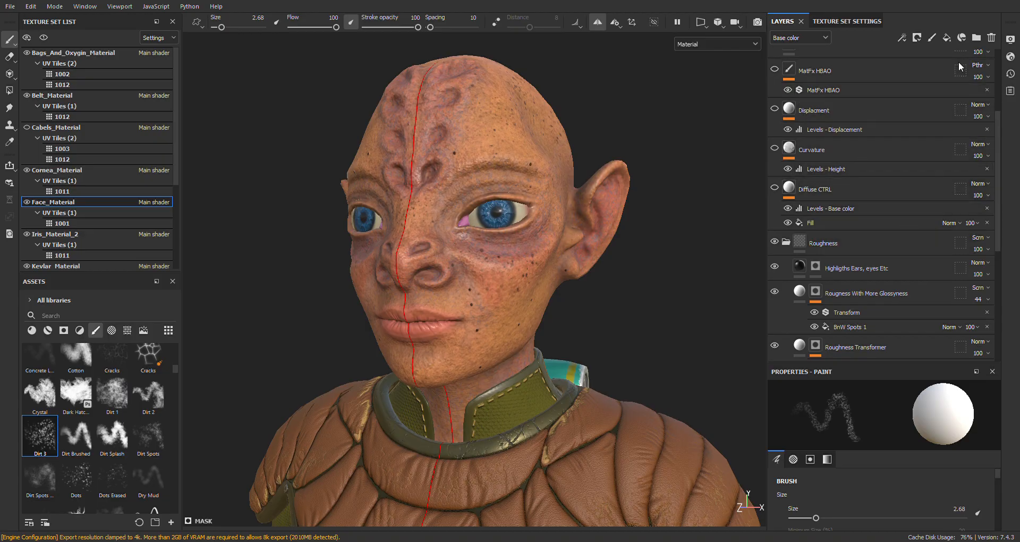
pyautogui.scroll(-3, 866, 273)
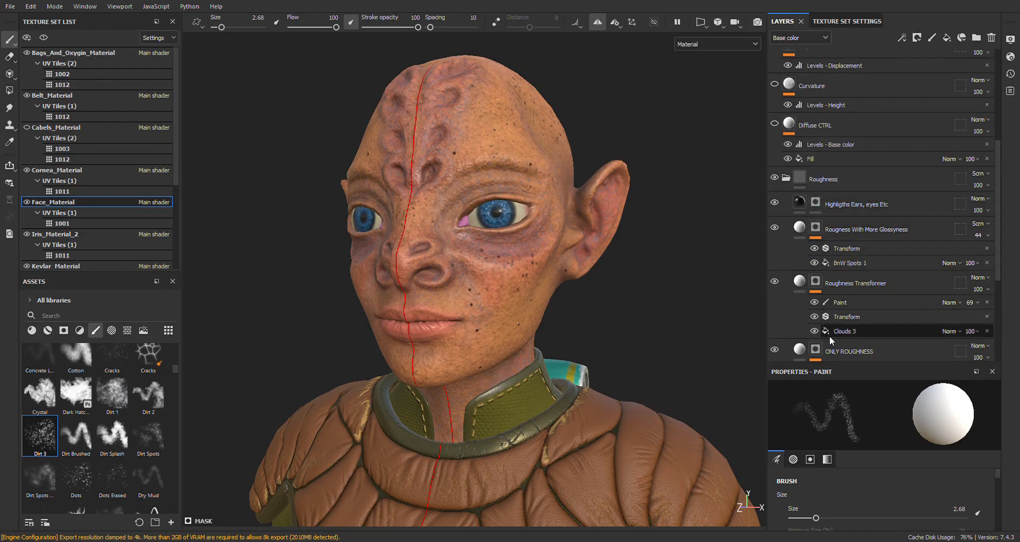
pyautogui.scroll(-2, 858, 307)
pyautogui.scroll(-2, 879, 306)
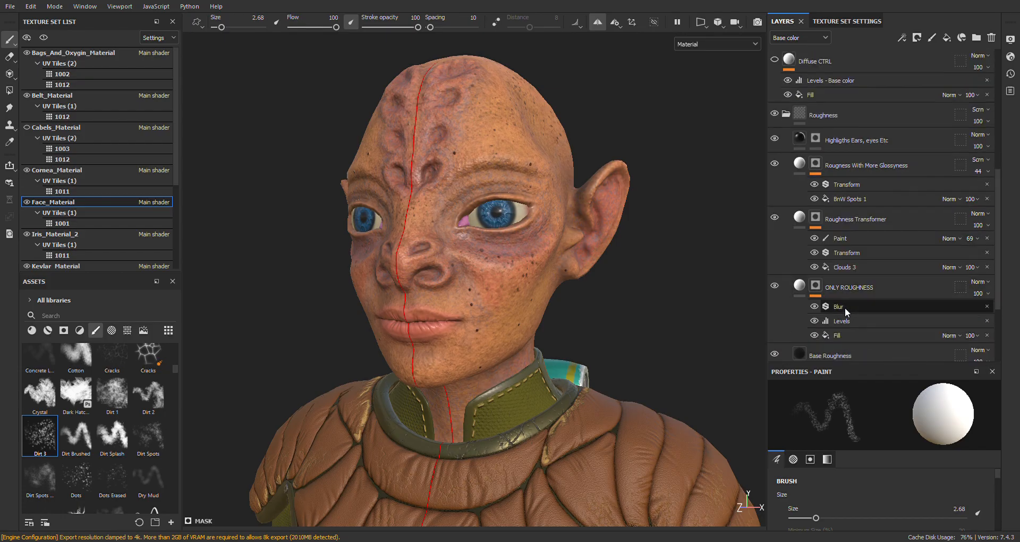
pyautogui.keyDown('alt'); pyautogui.moveTo(704, 289); pyautogui.dragTo(690, 280); pyautogui.keyUp('alt')
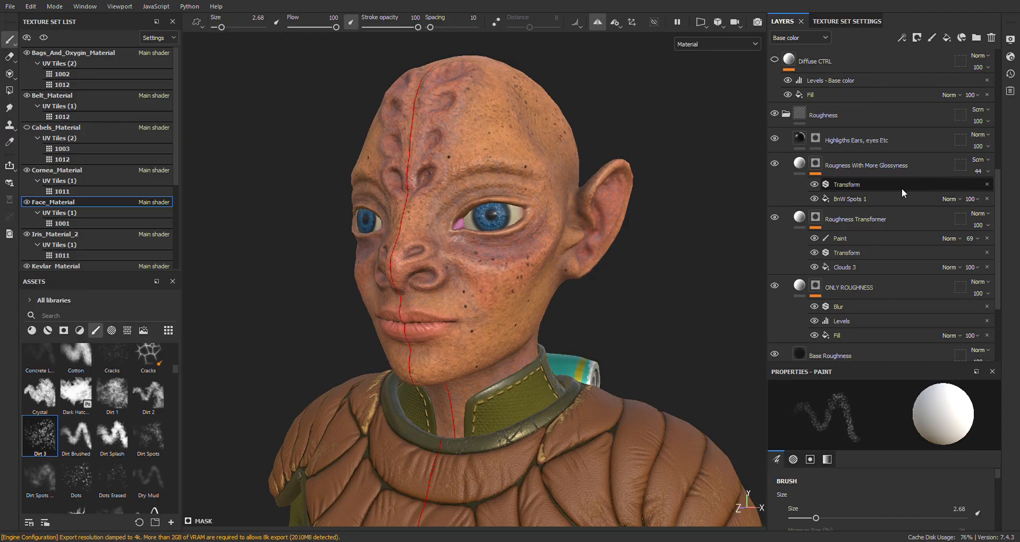
pyautogui.click(786, 115)
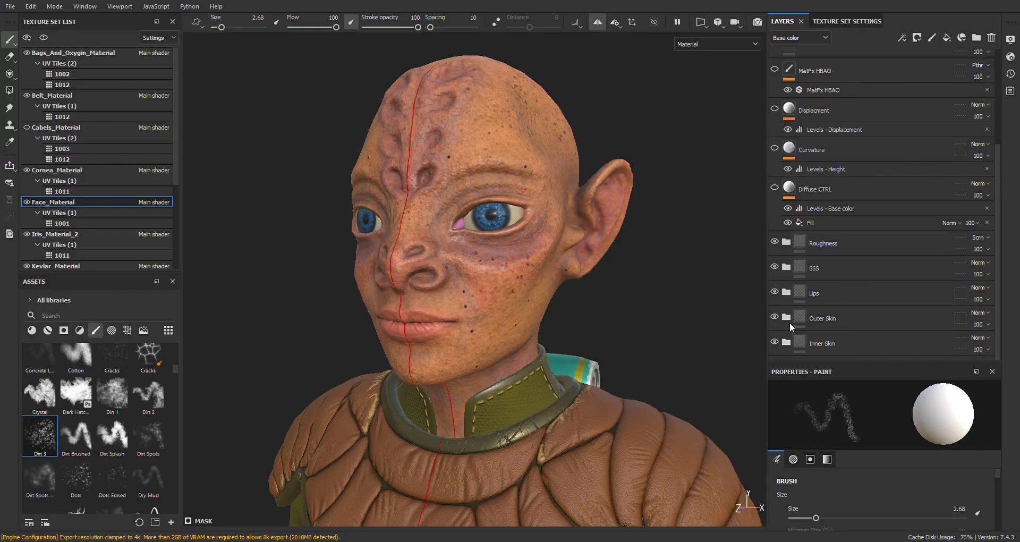
# Expand the Roughness and SSS folders to compare their layers and mask effects, and collapse both folders.
pyautogui.click(796, 243)
pyautogui.keyDown('alt'); pyautogui.moveTo(668, 272); pyautogui.dragTo(693, 299); pyautogui.keyUp('alt')
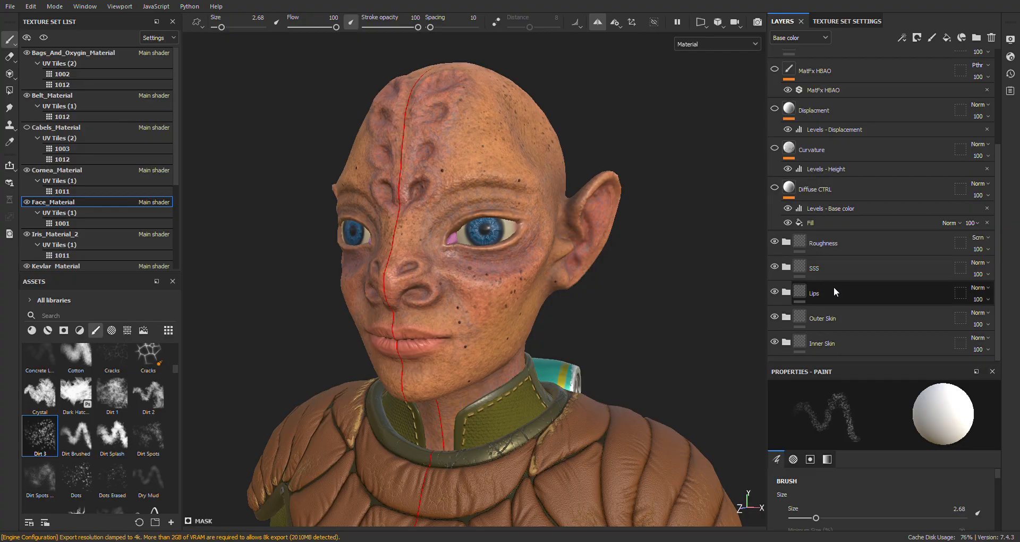
pyautogui.click(786, 244)
pyautogui.scroll(-5, 852, 292)
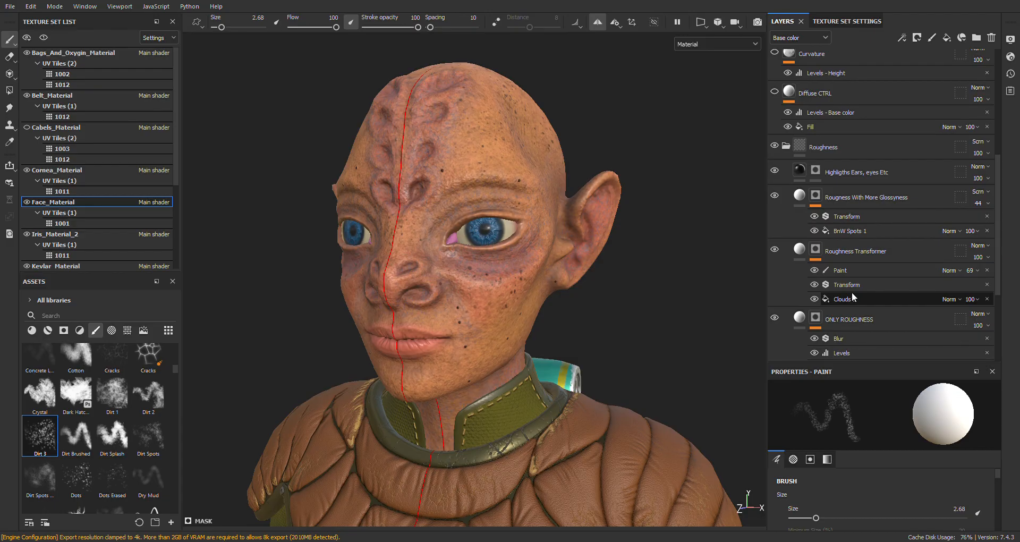
pyautogui.scroll(-3, 845, 313)
pyautogui.click(787, 268)
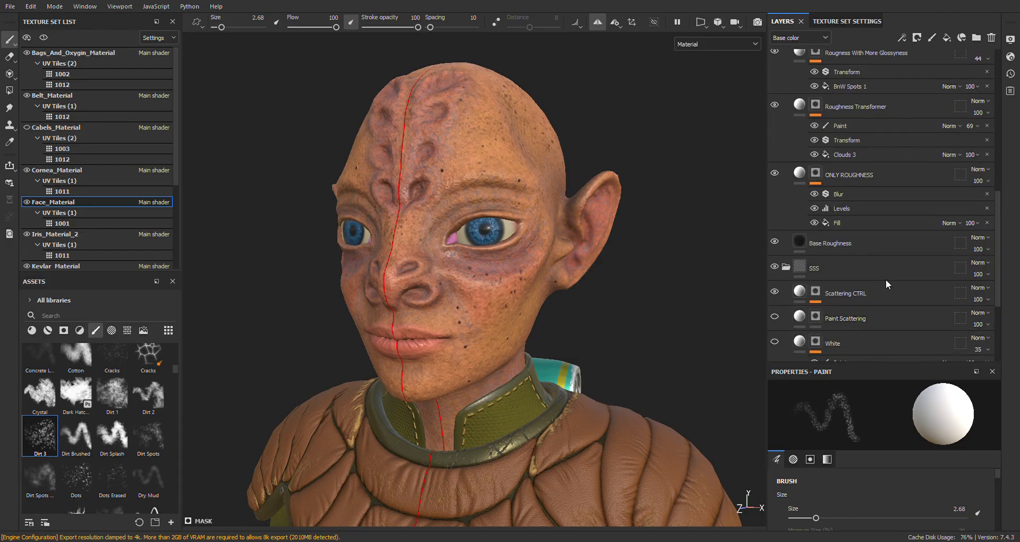
pyautogui.scroll(1, 882, 225)
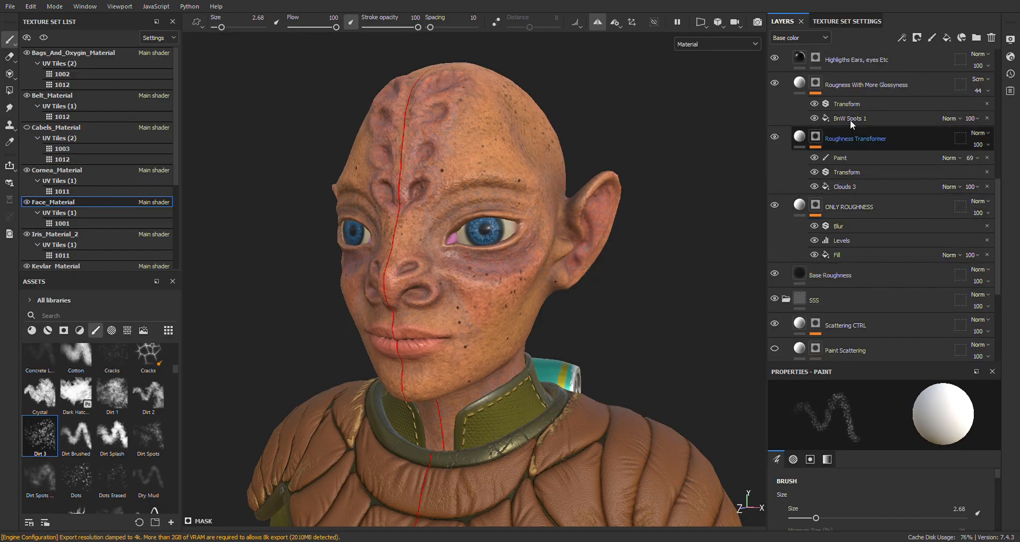
pyautogui.scroll(1, 851, 206)
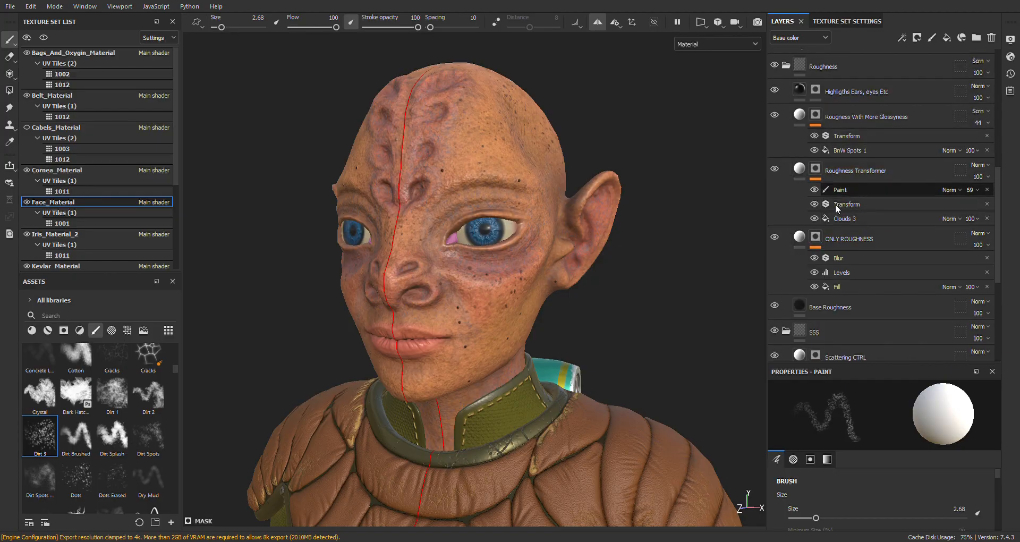
pyautogui.scroll(2, 853, 249)
pyautogui.click(787, 131)
pyautogui.click(787, 187)
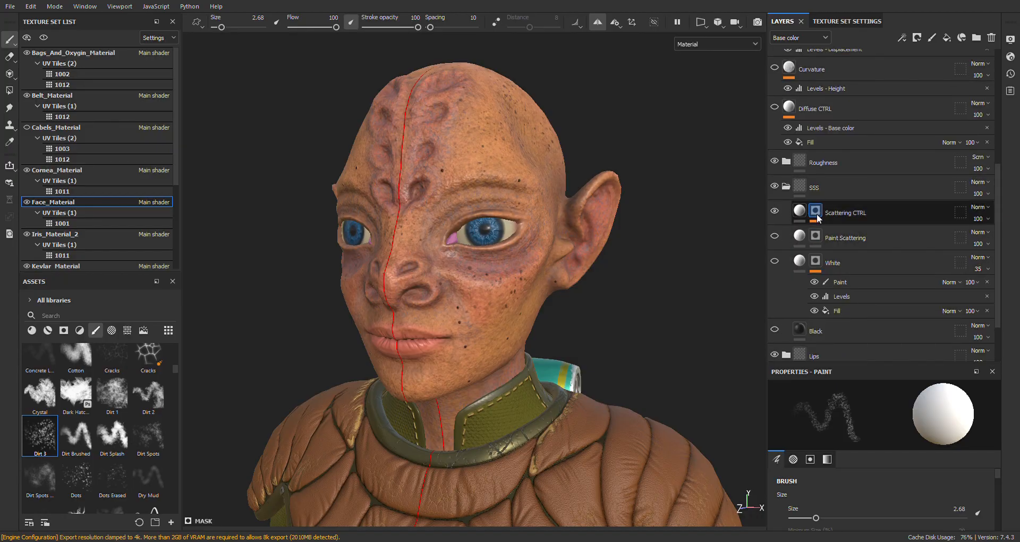
pyautogui.click(787, 187)
pyautogui.click(884, 296)
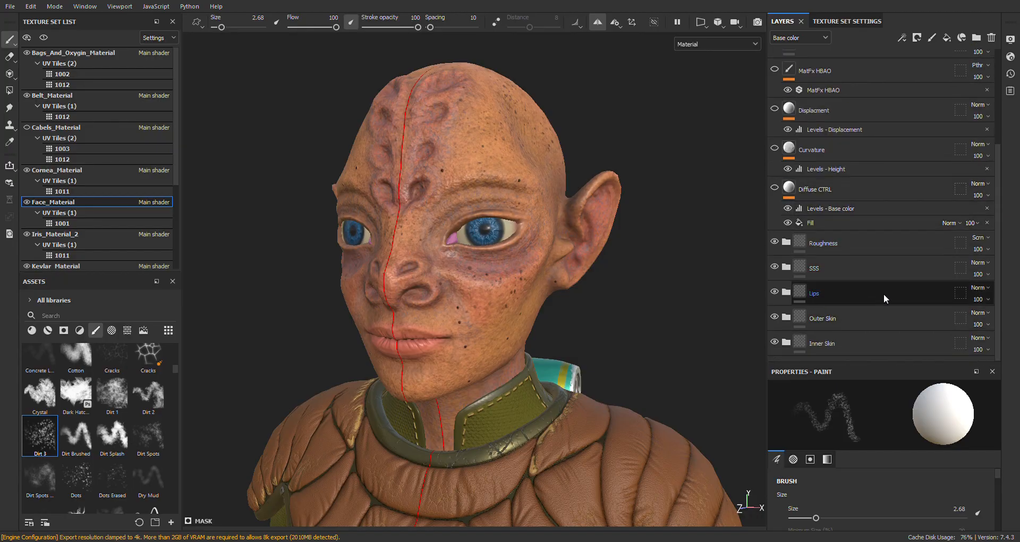